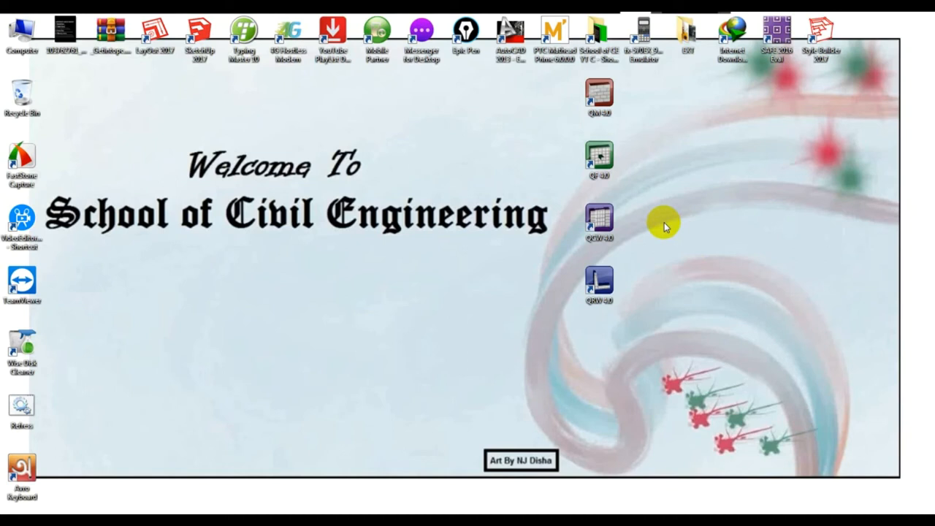
Open QuickMasonry 4.0 in a maximized window and create a new column project named Column 1
double_click(599, 93)
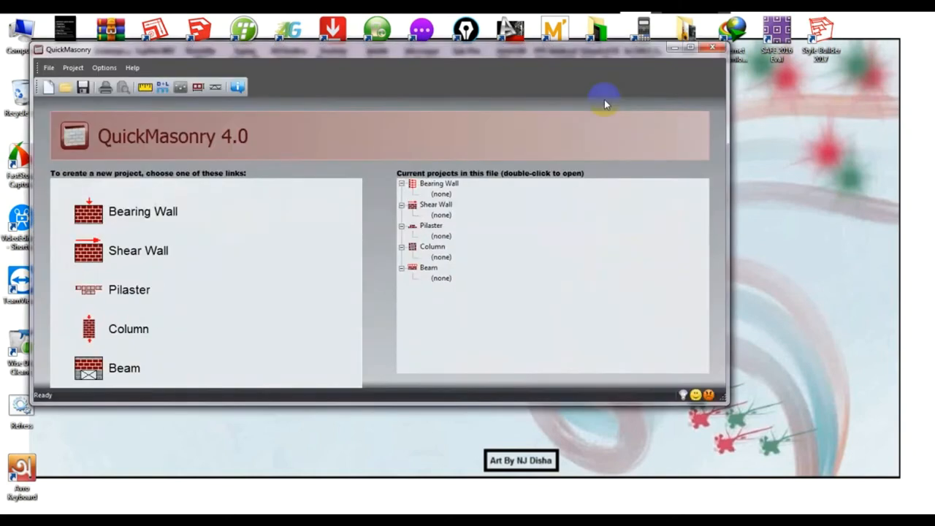
click(689, 47)
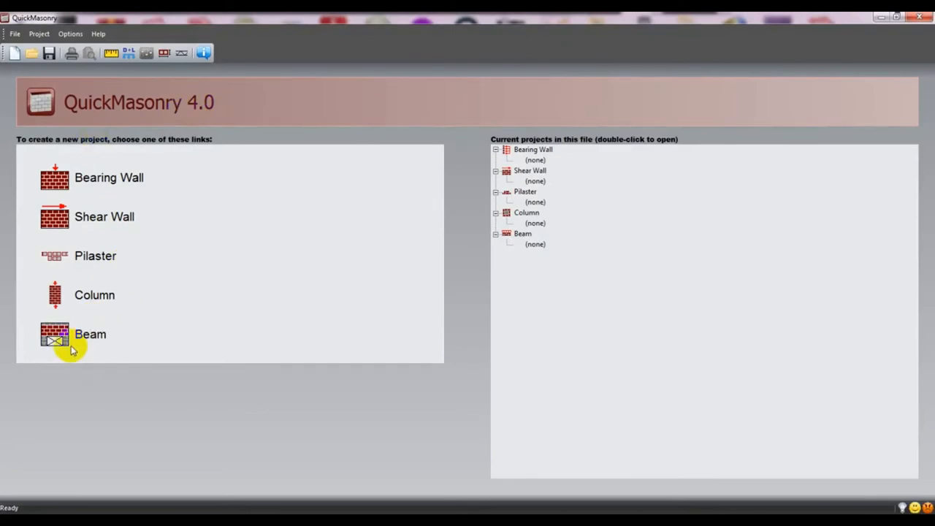
click(92, 295)
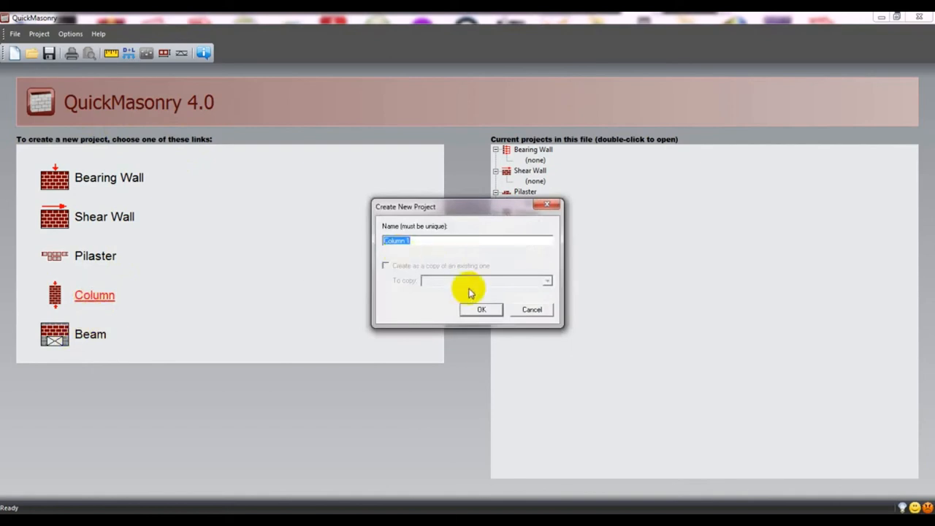
click(478, 310)
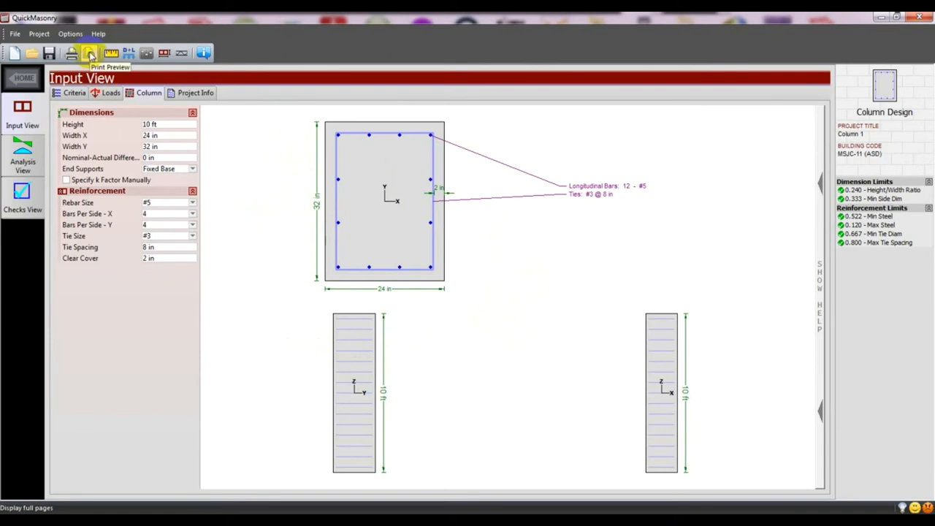
Review the user preferences, including the engineer and company fields for the report header, and close them
click(146, 54)
drag(428, 135, 390, 135)
click(460, 179)
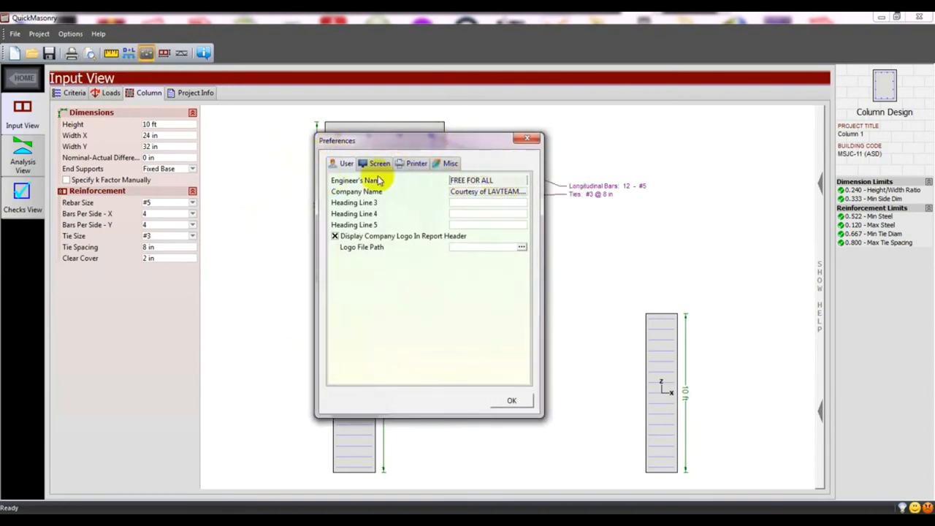
drag(458, 180, 514, 179)
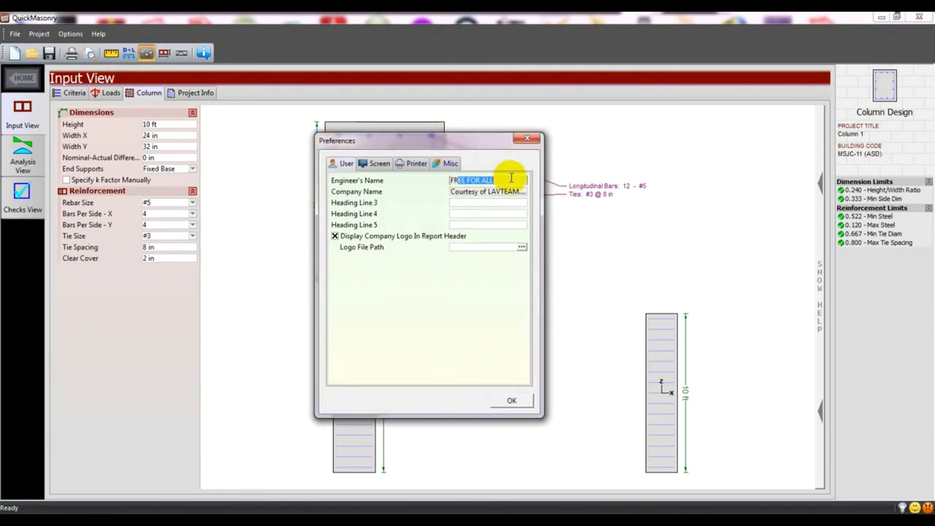
drag(512, 179, 428, 179)
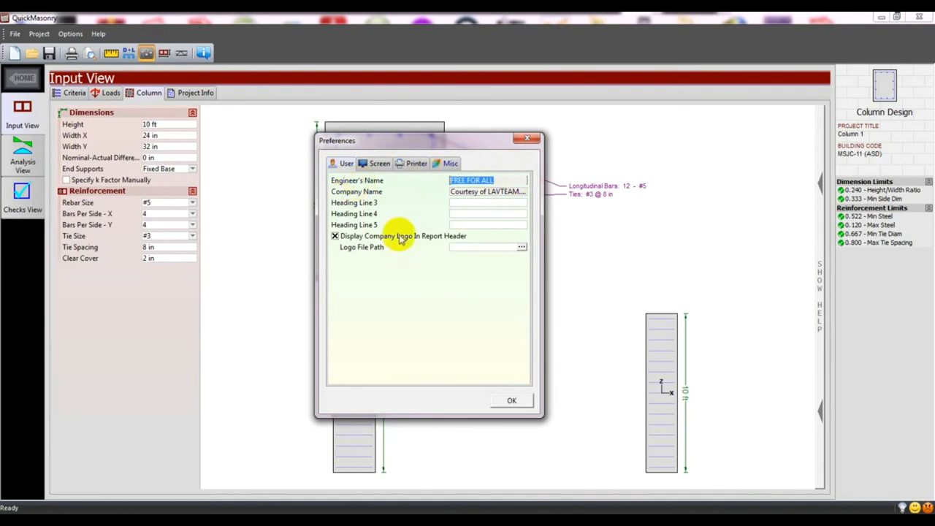
click(512, 400)
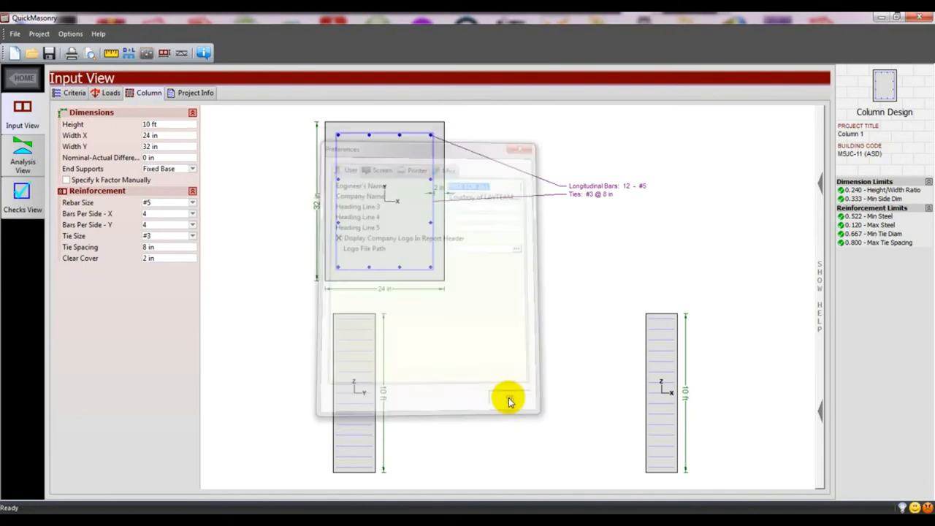
Set the column's building code to MSJC-11 (ASD), load combination to ASCE 7-10 (ASD) and seismic R value to 5.00
click(67, 94)
click(171, 125)
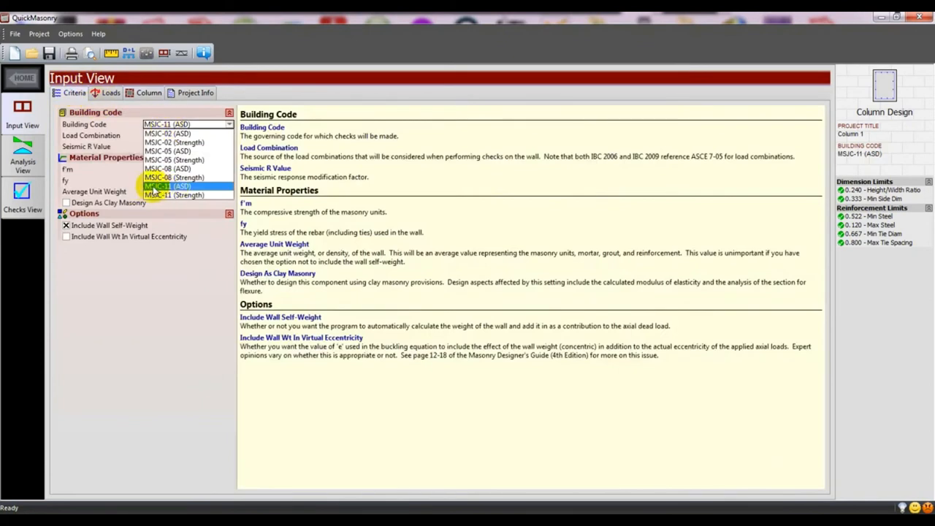
click(167, 189)
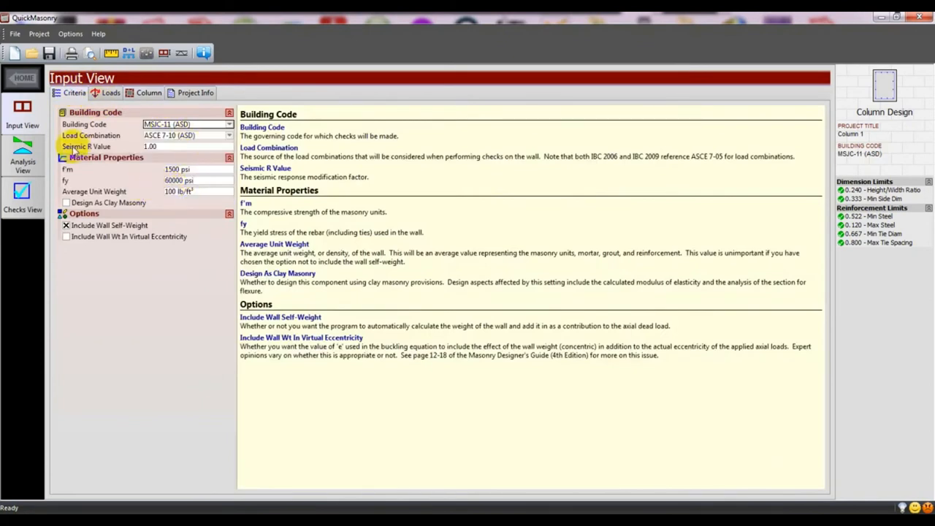
click(168, 135)
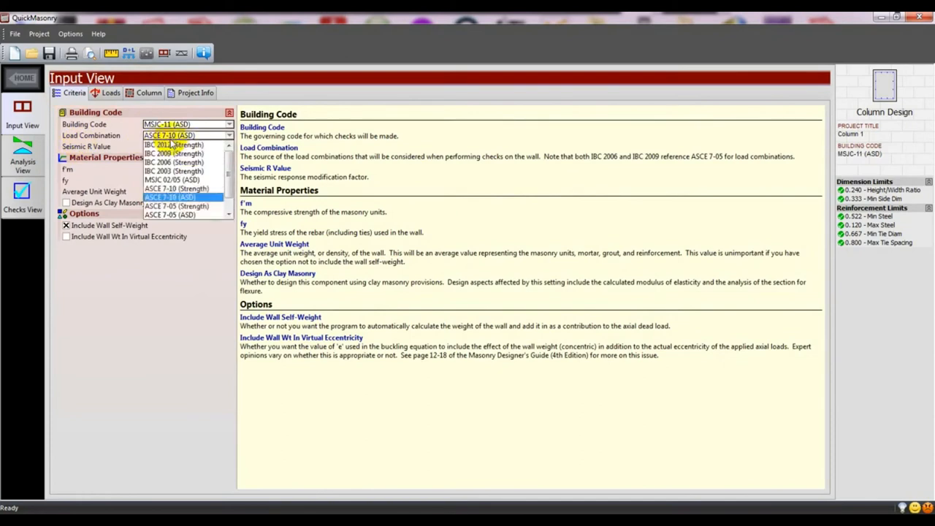
click(173, 198)
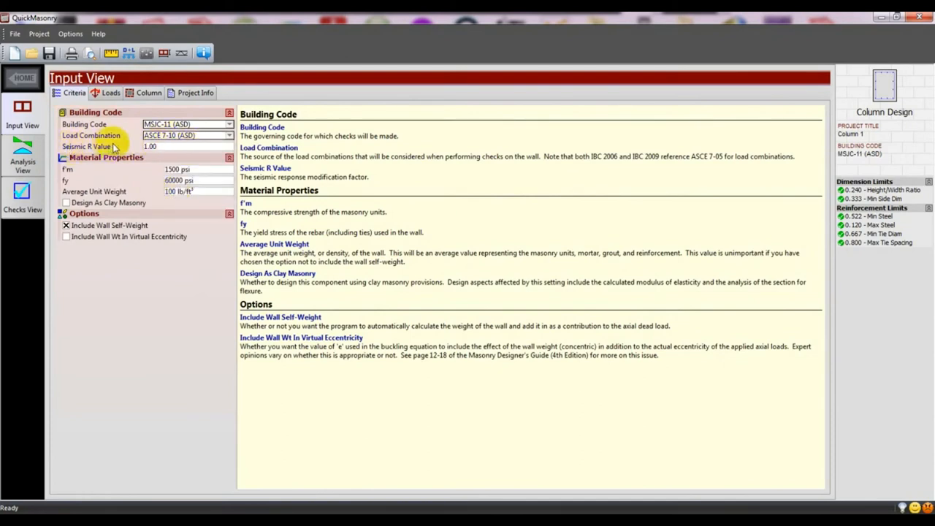
click(150, 147)
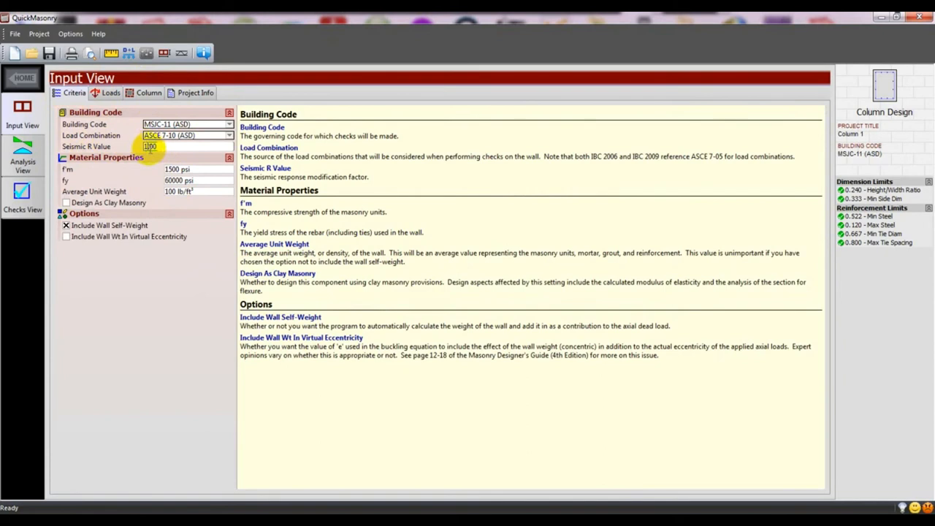
click(130, 147)
click(177, 312)
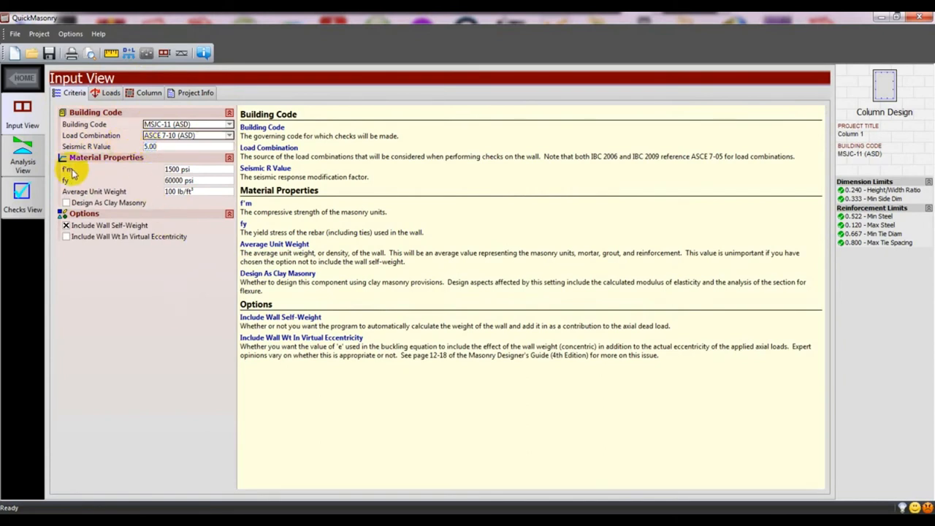
Set the masonry strength f'm to 2500 psi and the average unit weight to 150 lb/ft³, keeping fy at 60000 psi
click(170, 170)
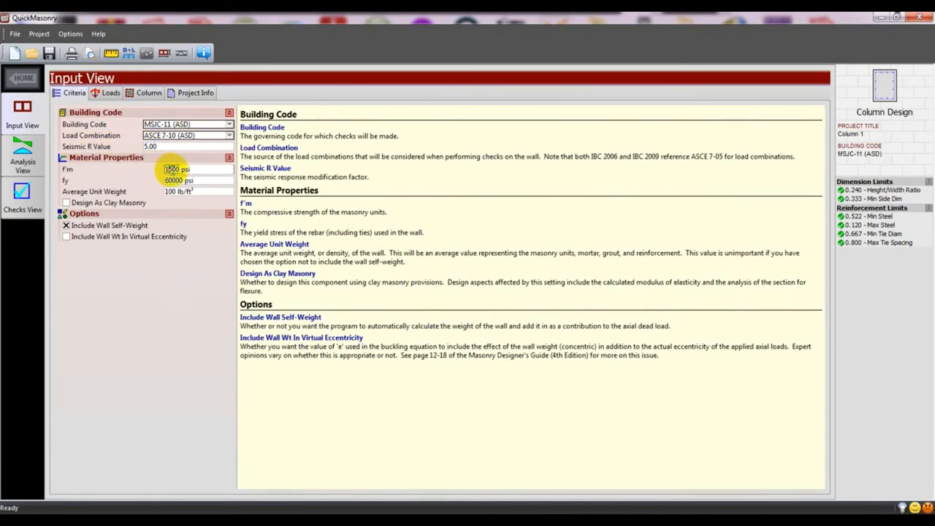
click(161, 169)
text(2)
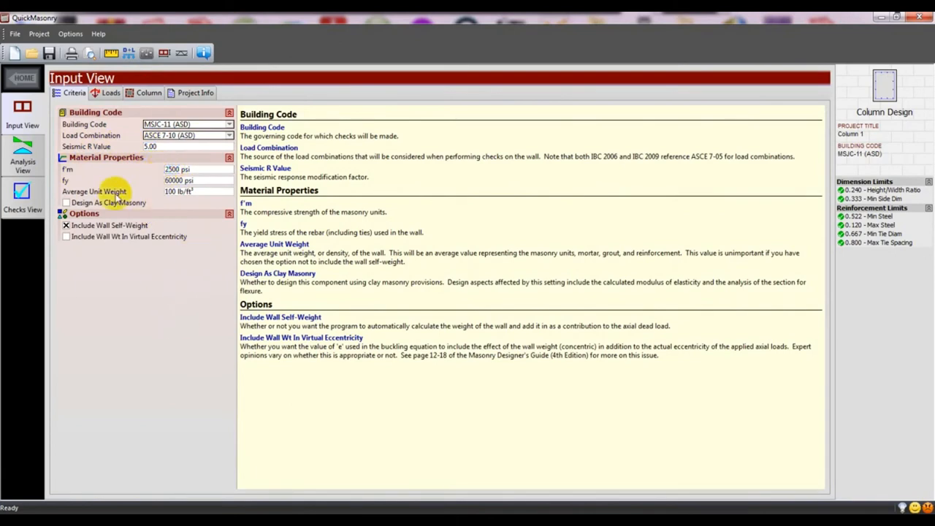
click(167, 181)
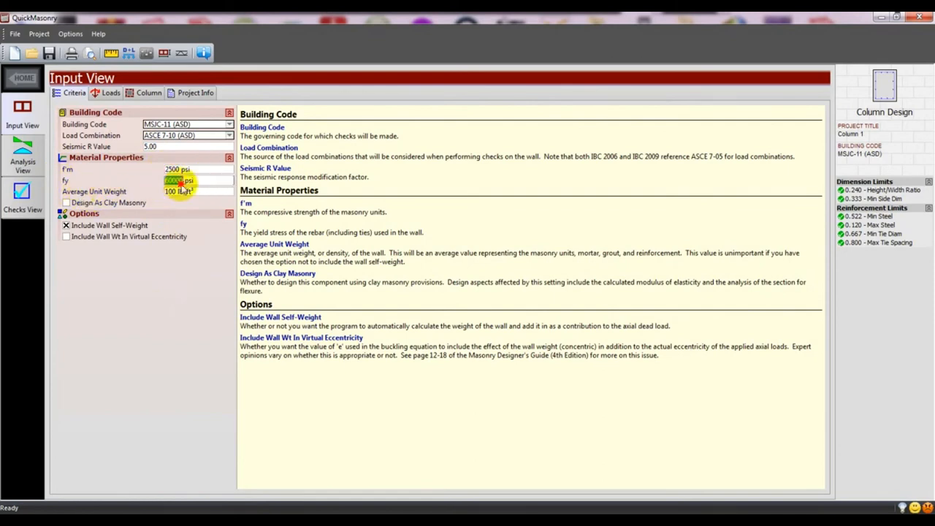
double_click(170, 192)
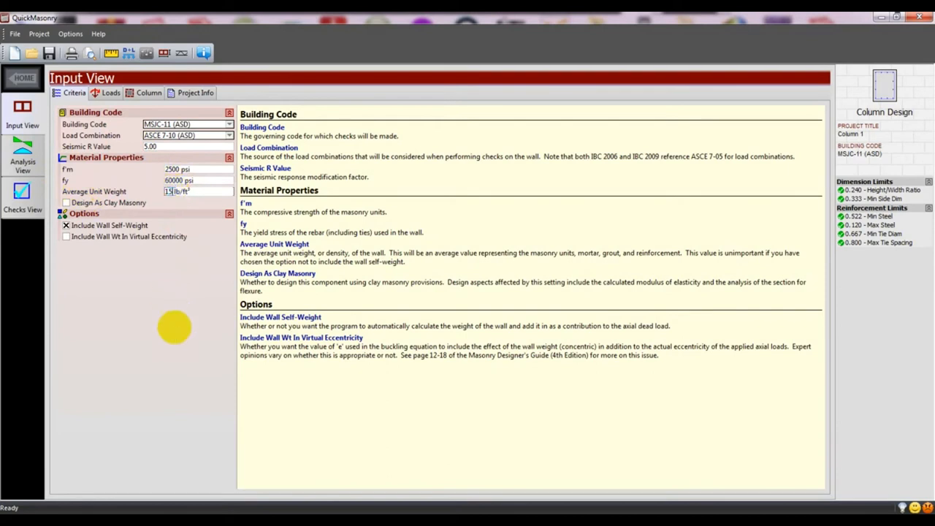
text(15)
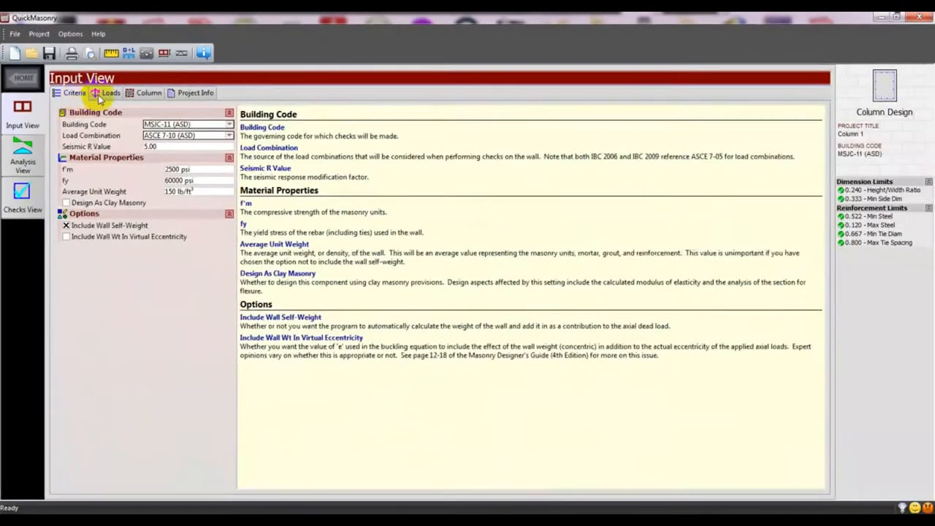
click(214, 174)
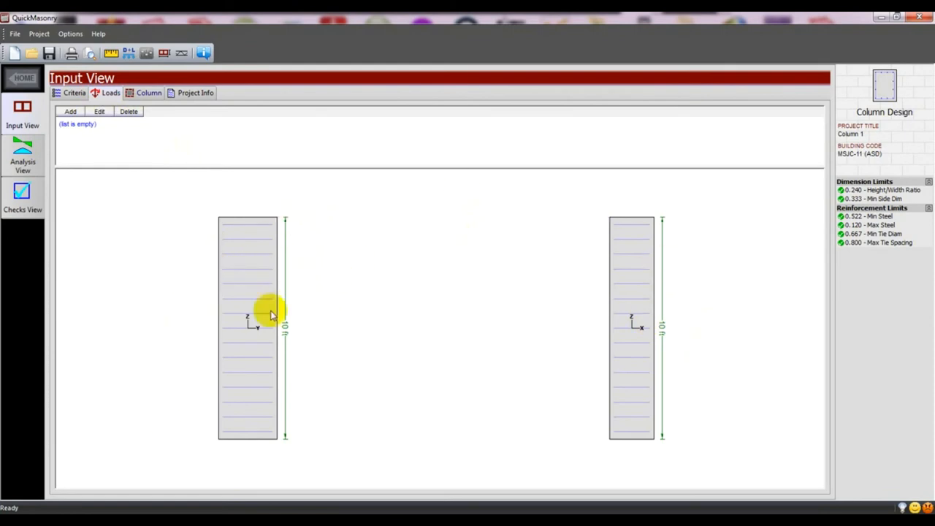
Add a dead load named DL with a 40 k axial force to the column
click(149, 94)
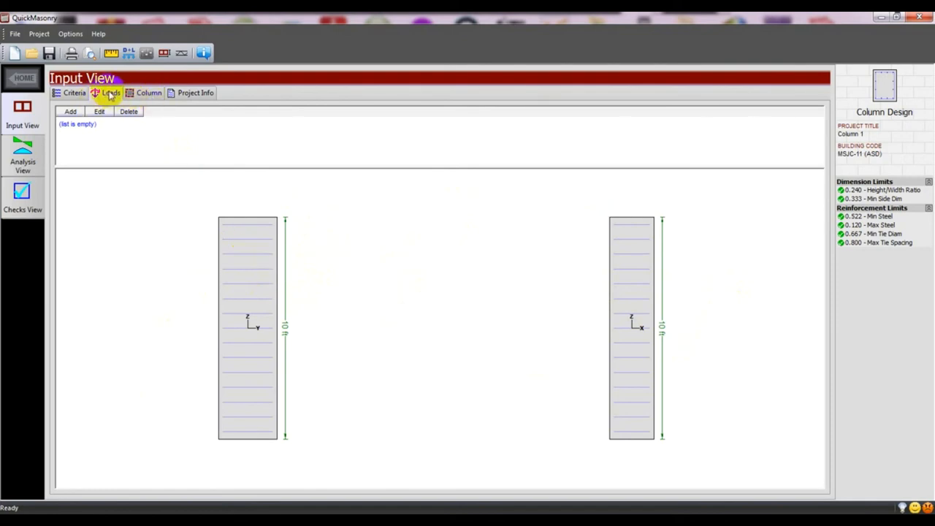
click(70, 113)
drag(409, 165, 349, 170)
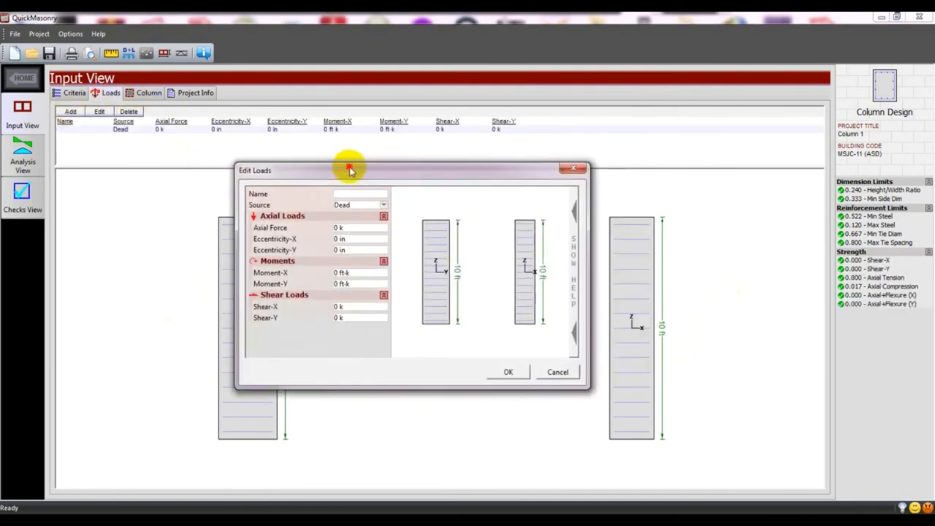
click(341, 194)
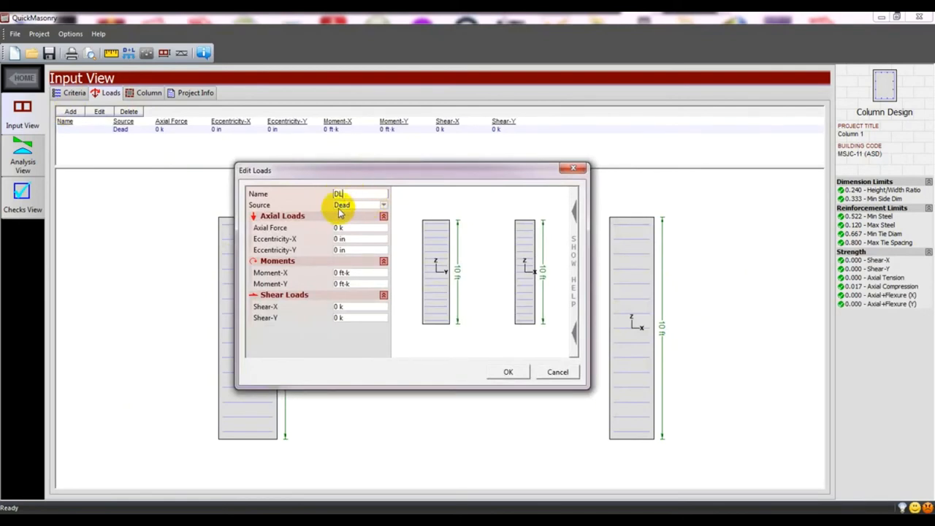
click(367, 205)
click(350, 215)
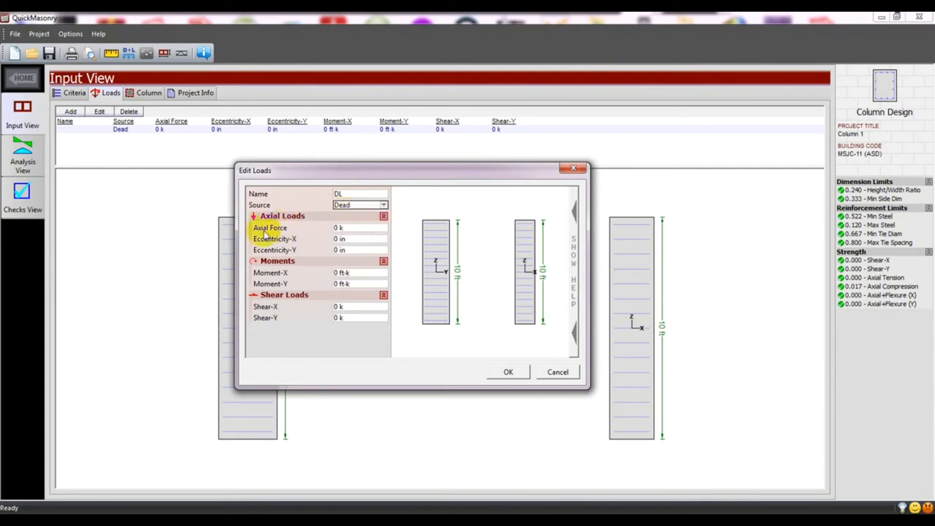
click(340, 228)
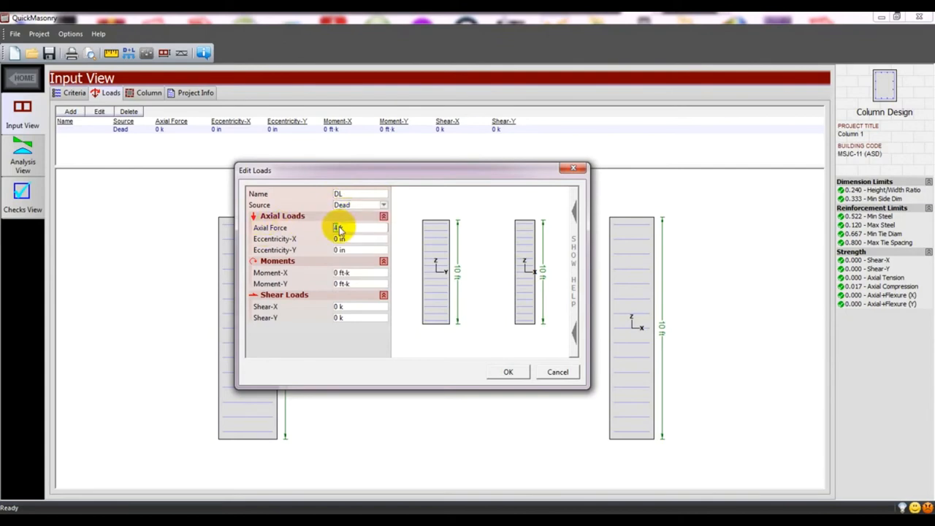
text(49)
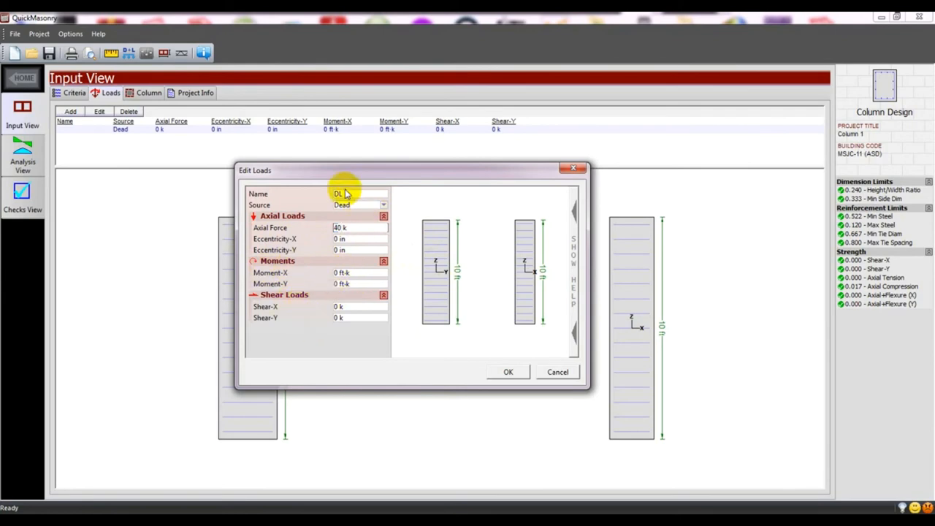
click(508, 375)
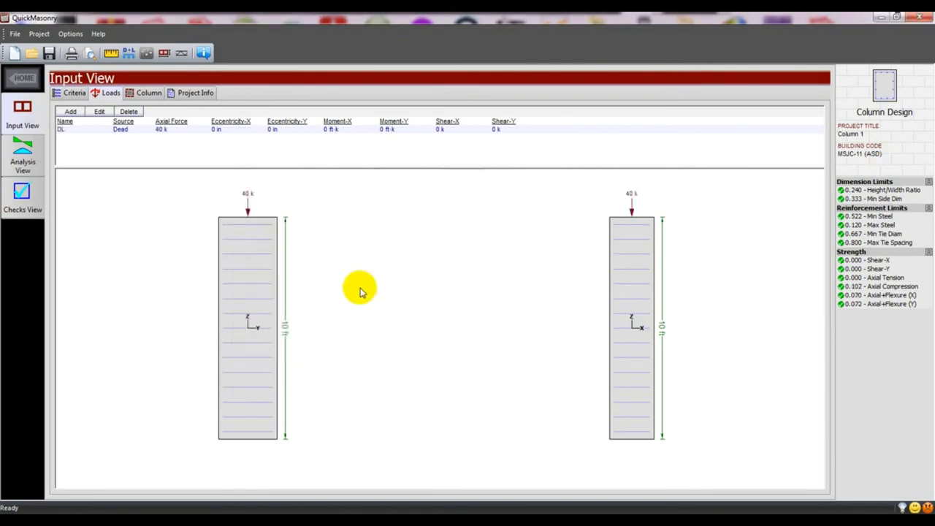
Add a load named LL with source Live and a 30 k axial force to the column
click(71, 112)
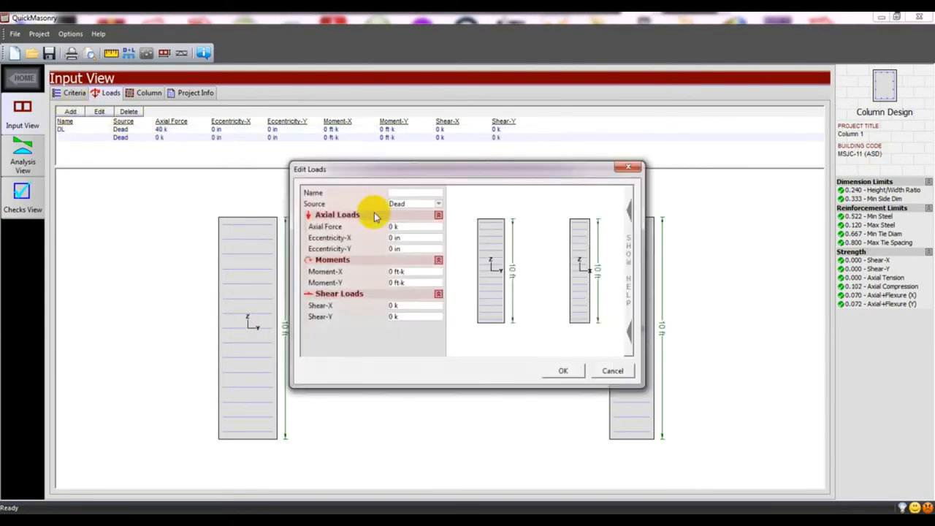
click(437, 204)
click(415, 192)
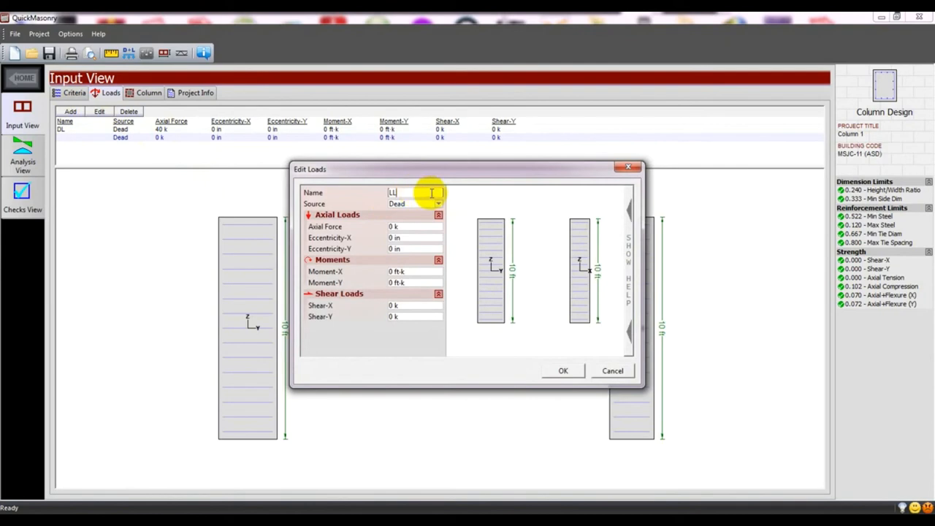
click(416, 204)
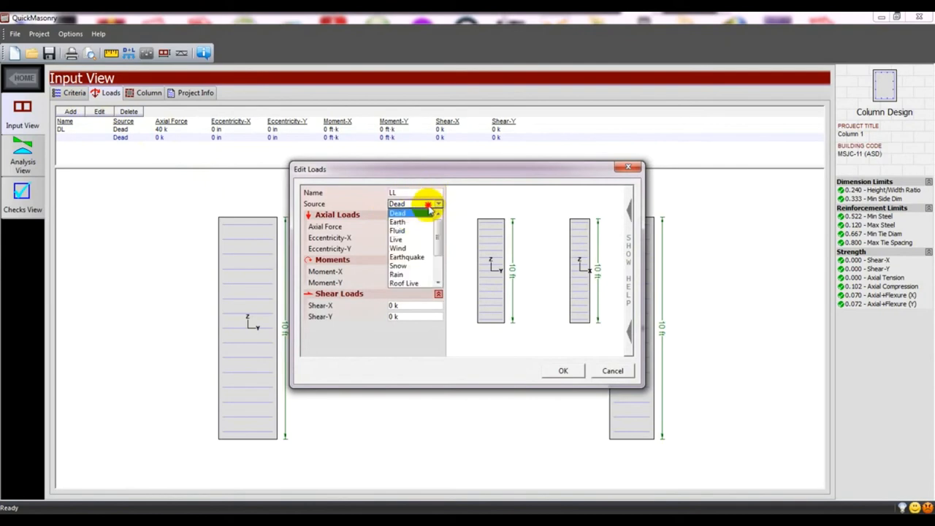
click(407, 241)
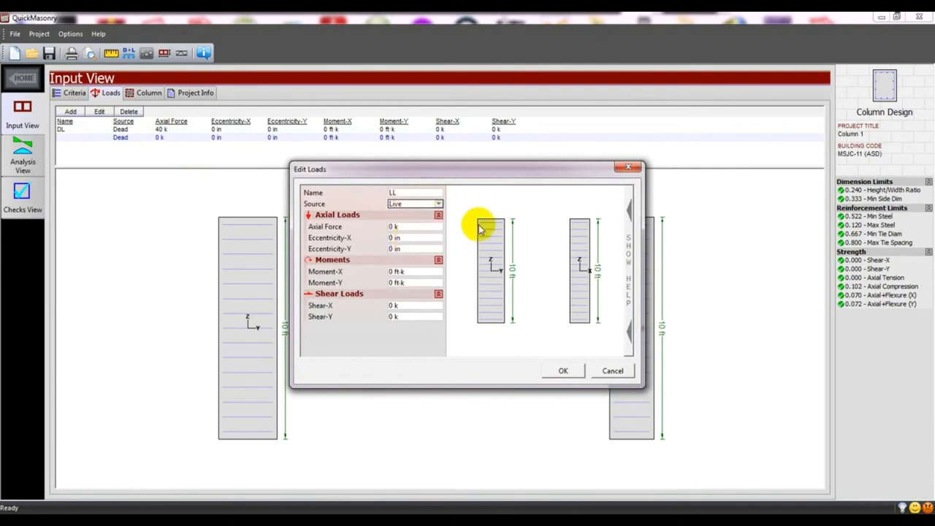
click(392, 227)
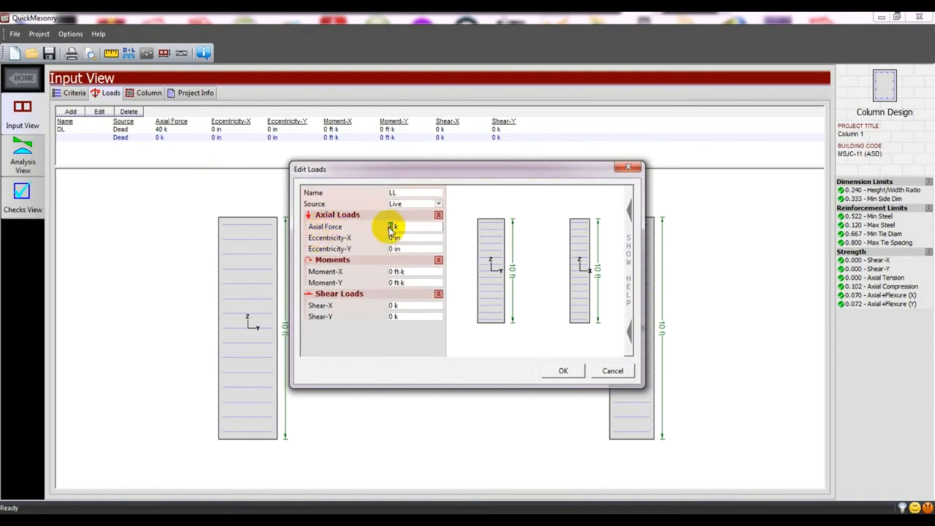
click(409, 347)
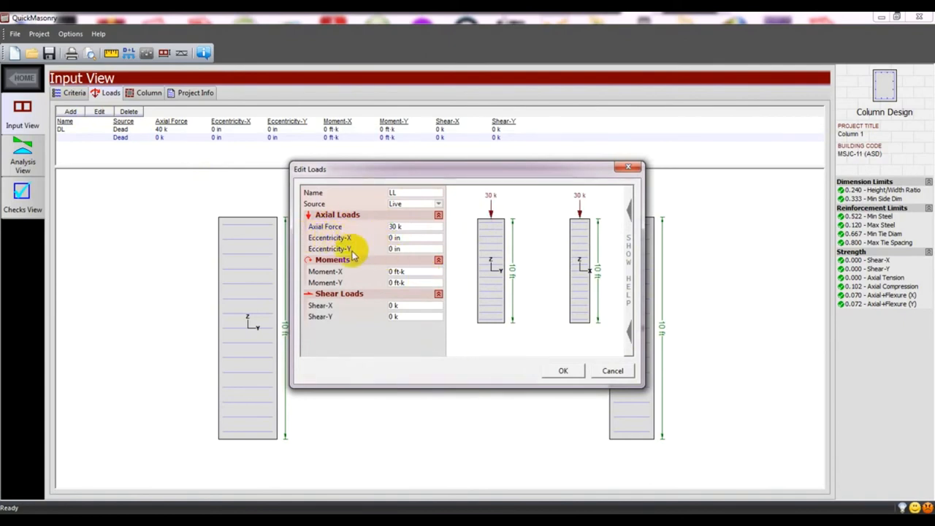
click(563, 373)
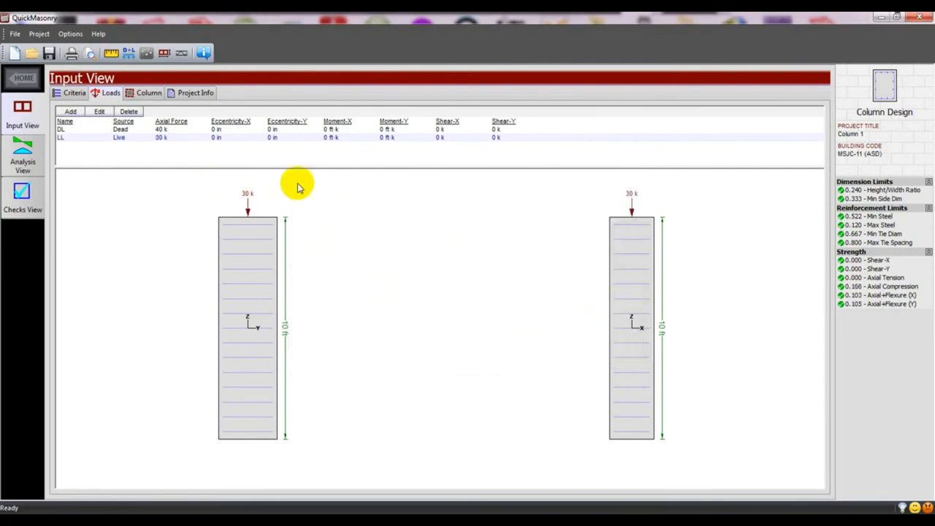
Start a new load entry, browse its available load source types, and cancel without entering any values
click(69, 112)
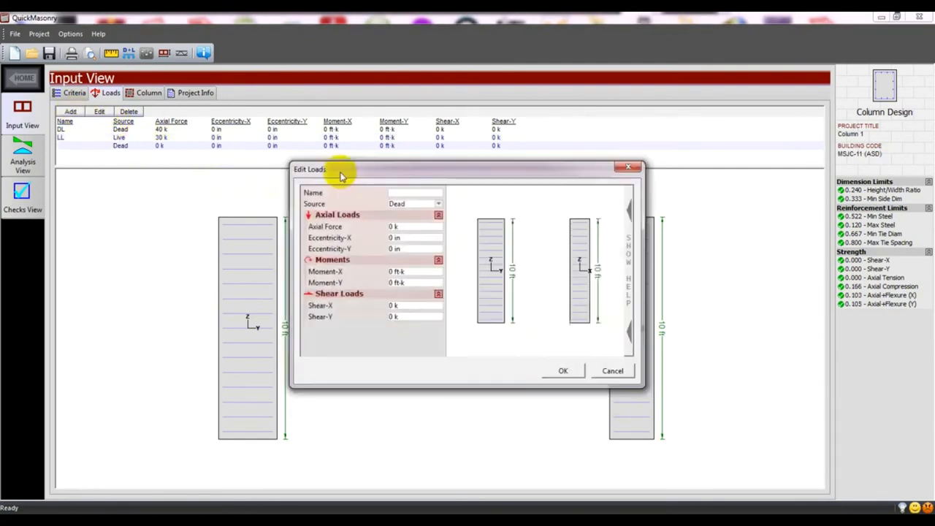
click(437, 204)
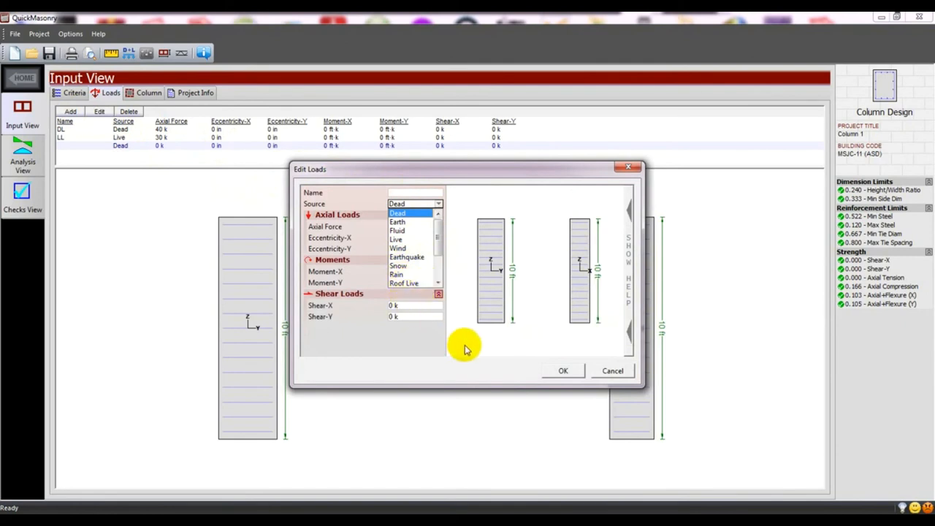
drag(441, 244, 439, 270)
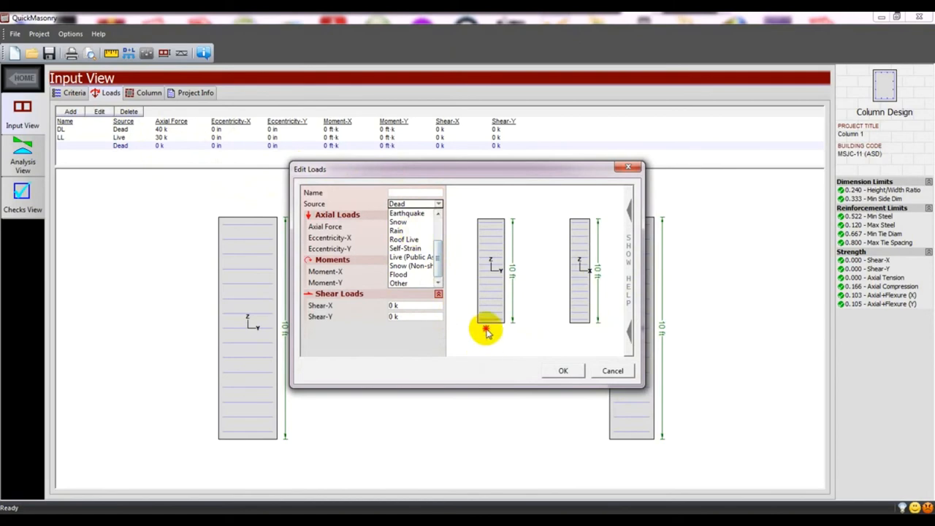
click(607, 369)
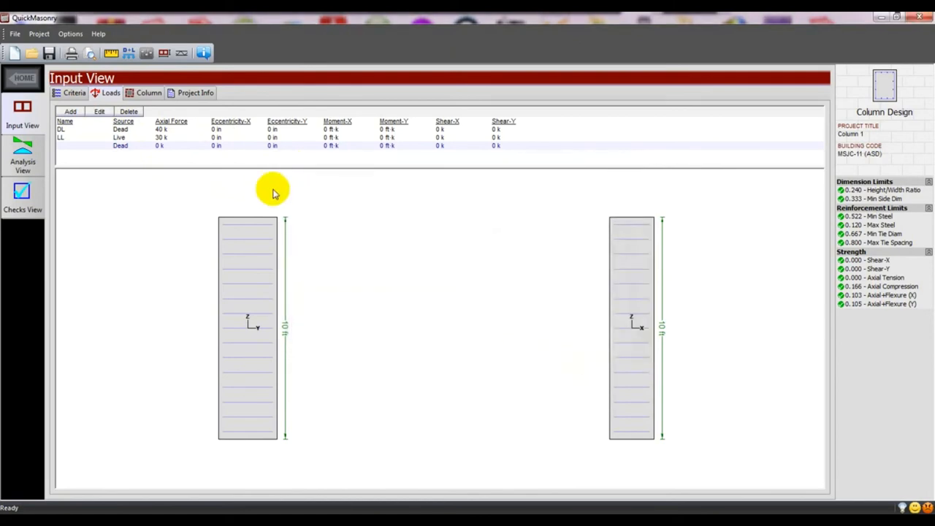
Set the column's Width X and Width Y to 18 in
click(147, 97)
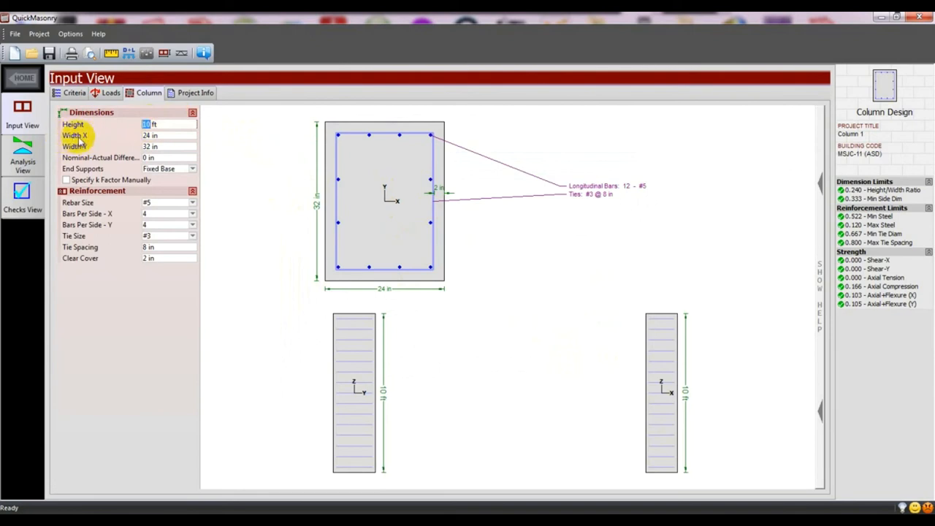
click(165, 137)
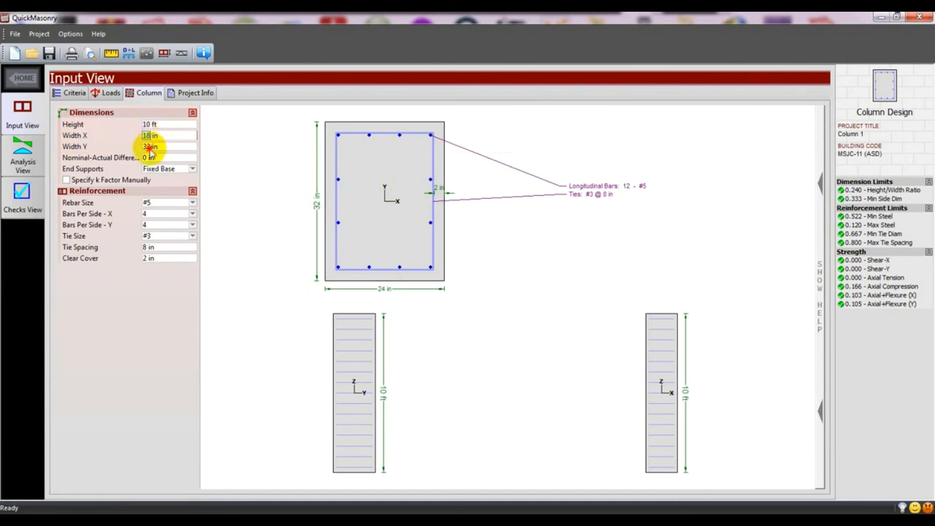
click(150, 148)
text(18)
key(Tab)
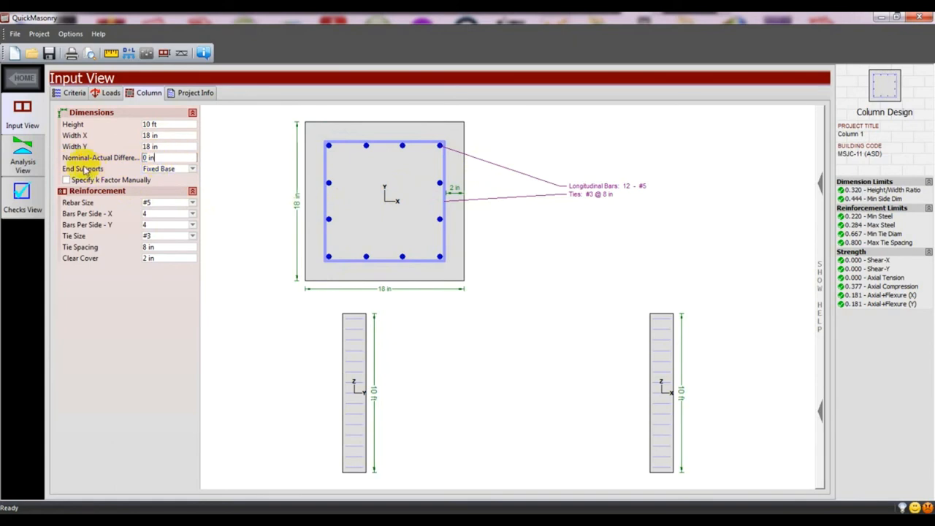
Check the end support options, keeping Fixed Base, and switch manual k factor entry on and back off
click(165, 169)
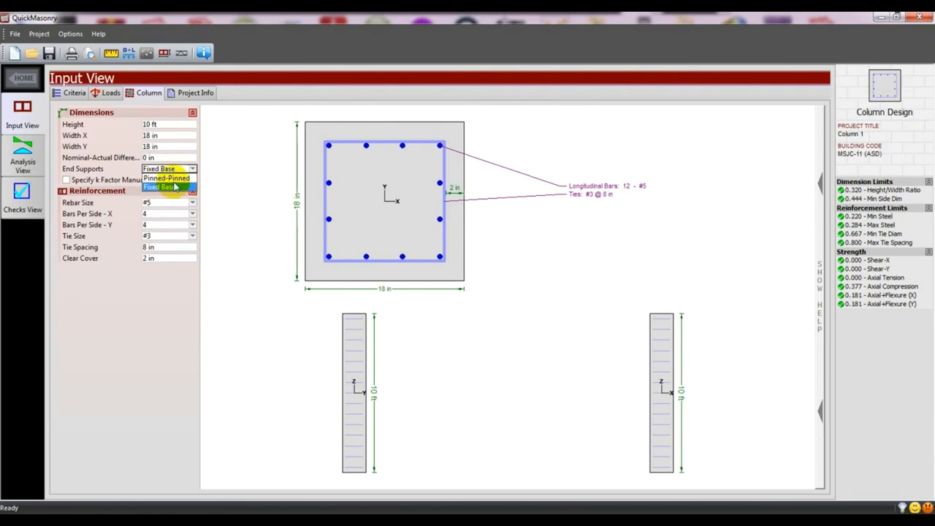
click(172, 188)
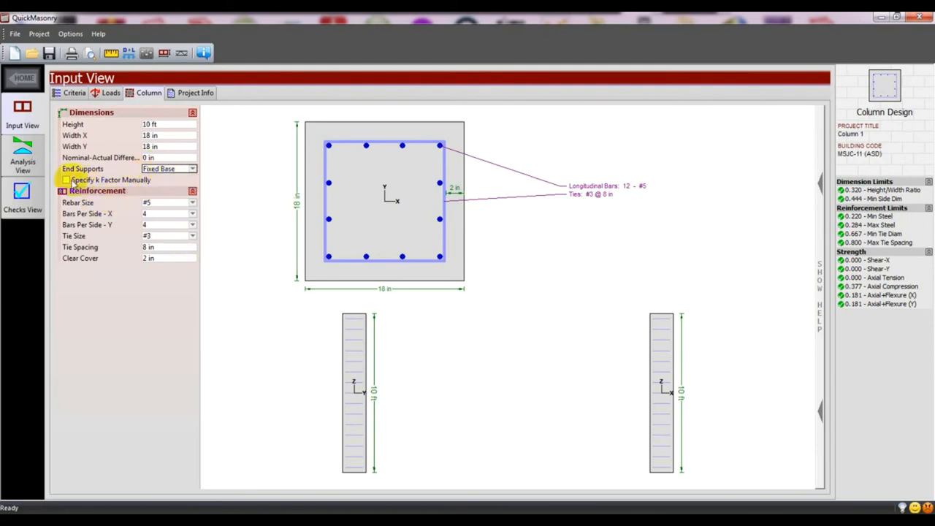
click(68, 180)
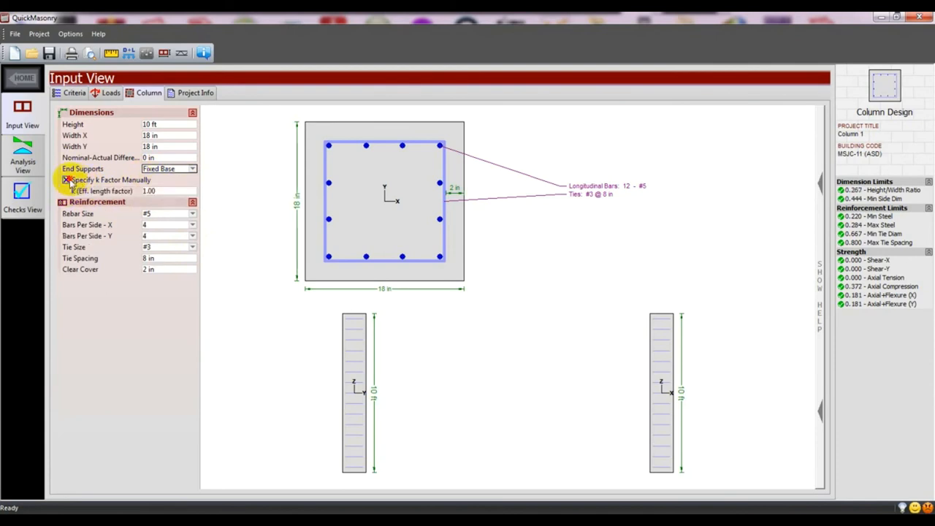
click(67, 181)
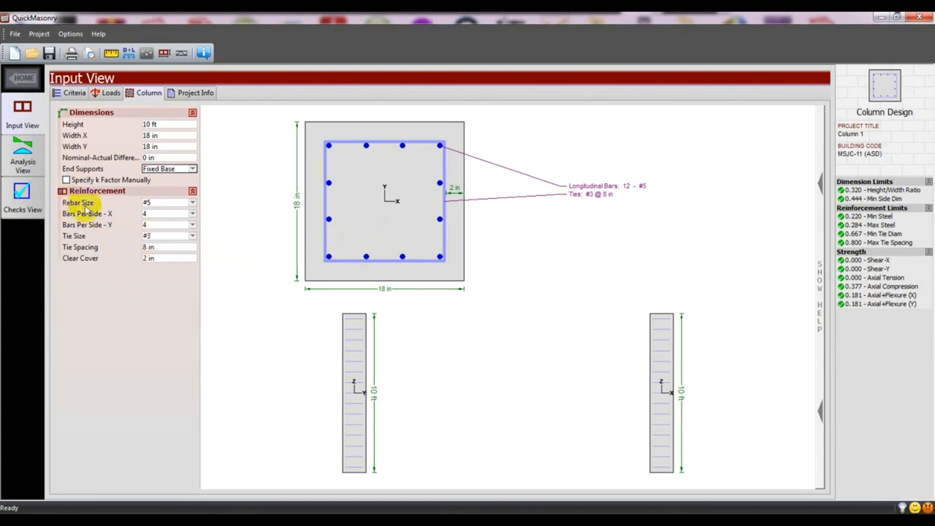
Keep #5 rebar and set the longitudinal bars to 2 per side in both X and Y
click(192, 202)
click(157, 231)
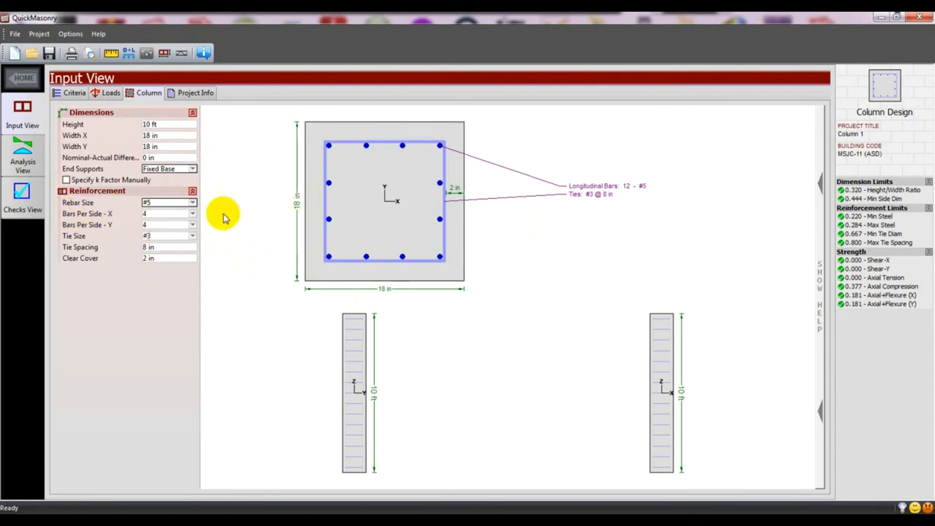
click(188, 213)
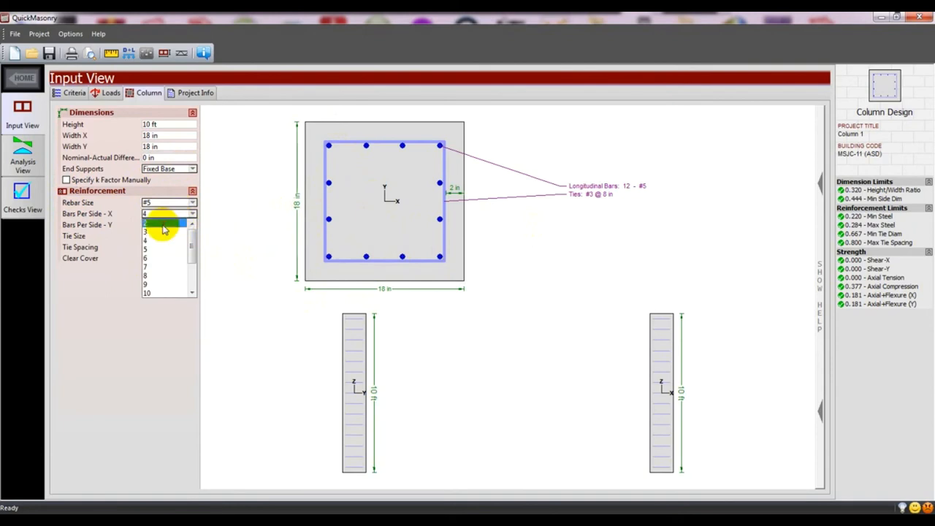
click(162, 225)
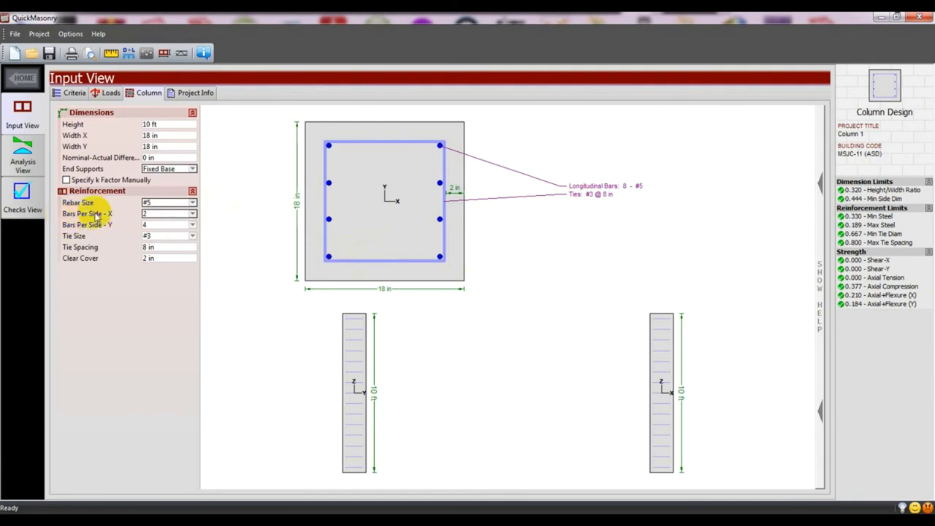
click(158, 226)
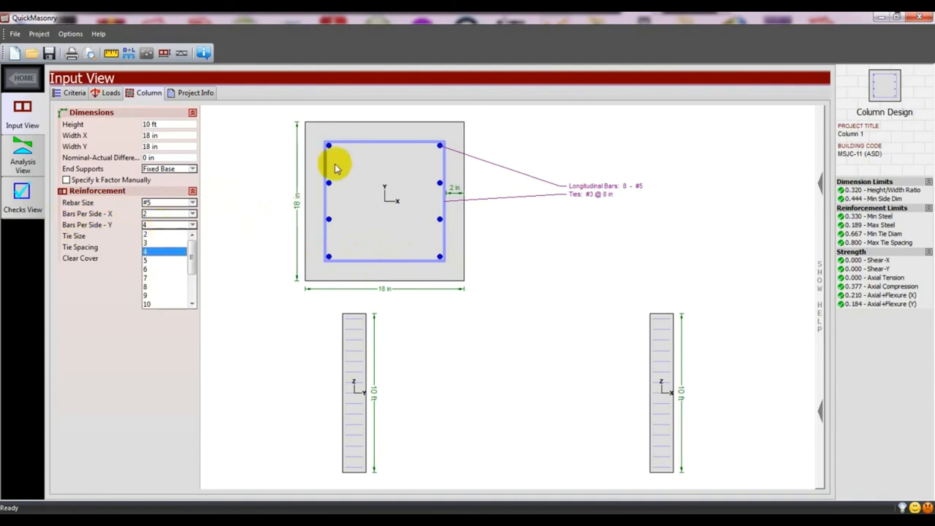
click(153, 233)
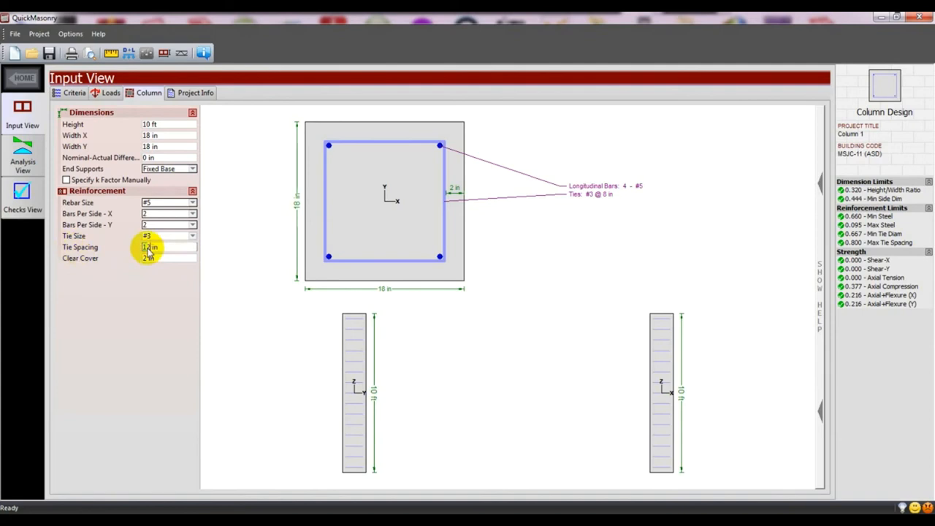
Try a tie spacing of 12 in and replace it with 10 in
click(156, 259)
click(218, 327)
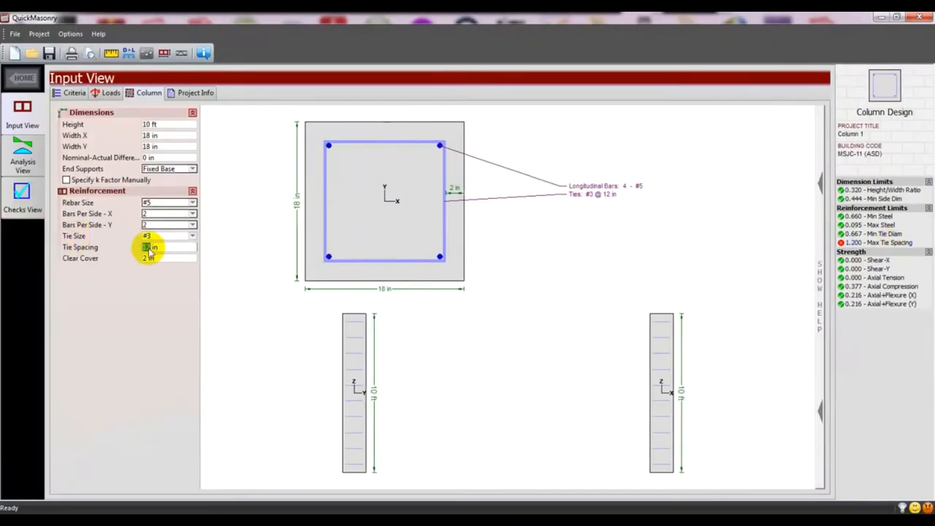
text(10)
key(Return)
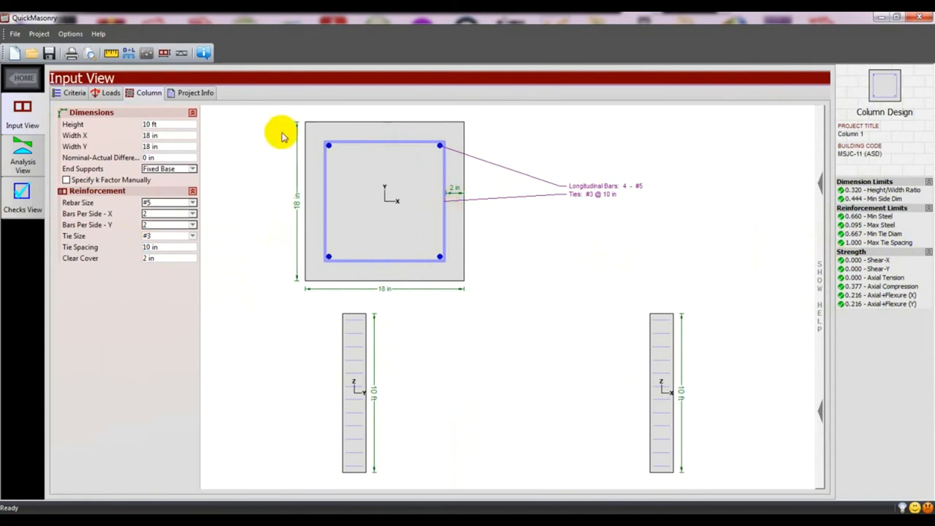
Delete the unnamed 0 k dead load from the column's load list
click(109, 92)
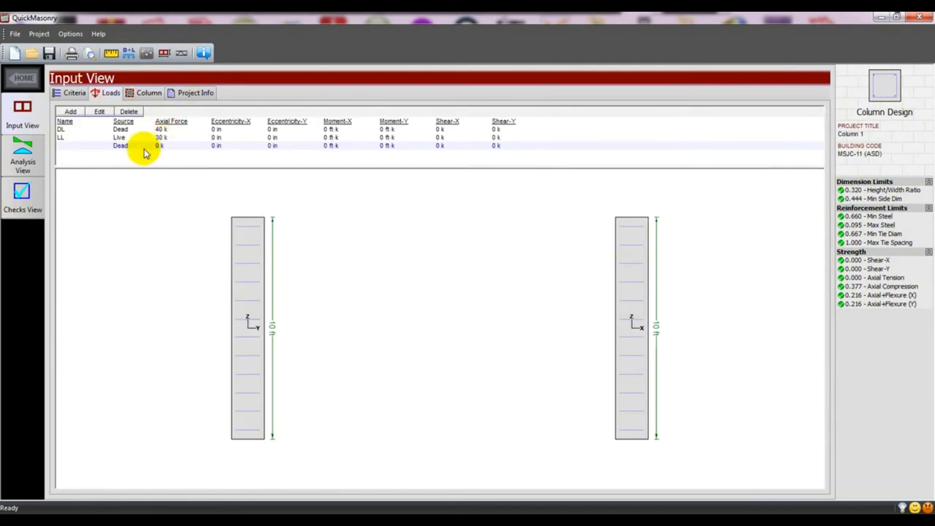
click(119, 145)
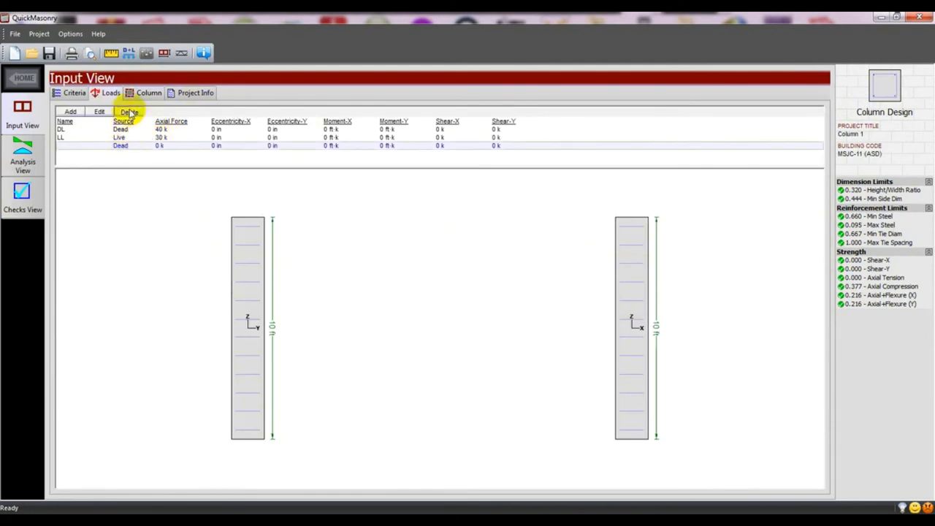
click(129, 112)
click(483, 294)
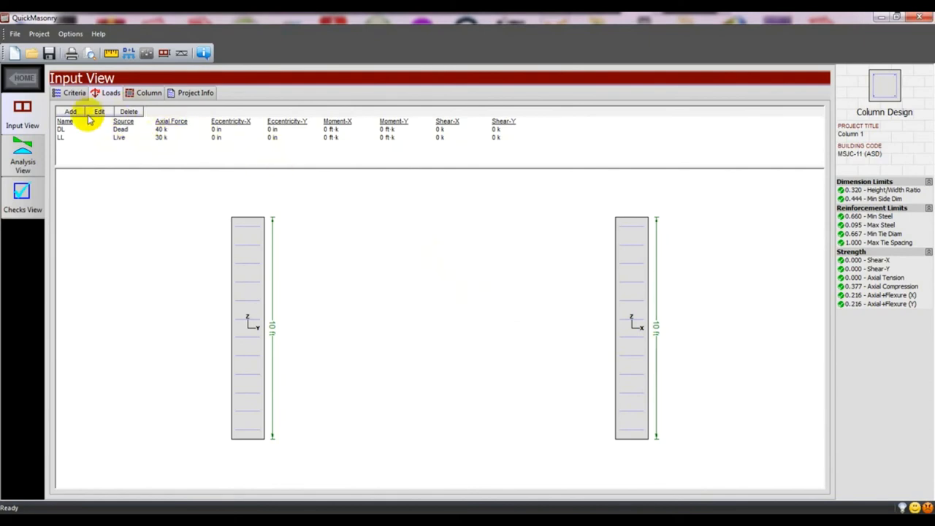
Give the DL load an Eccentricity-X of 2 in and an Eccentricity-Y of 3 in
click(146, 94)
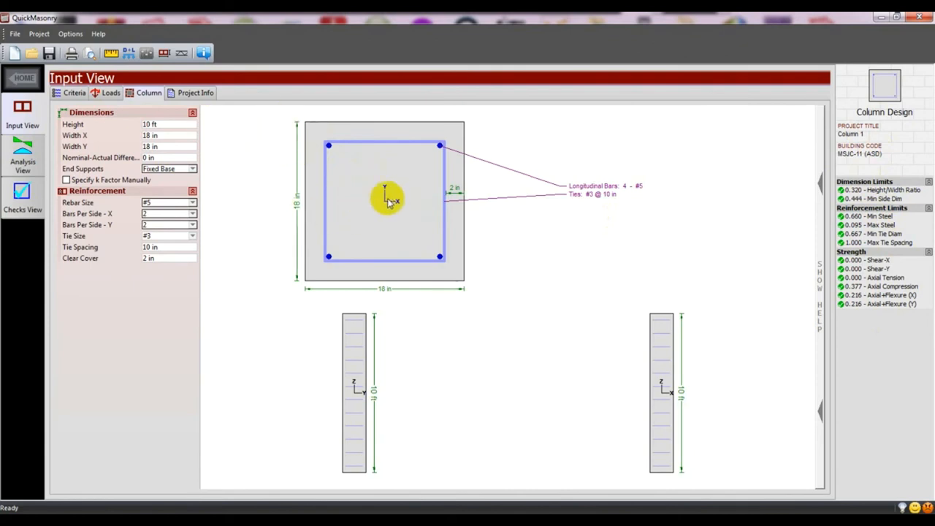
click(110, 93)
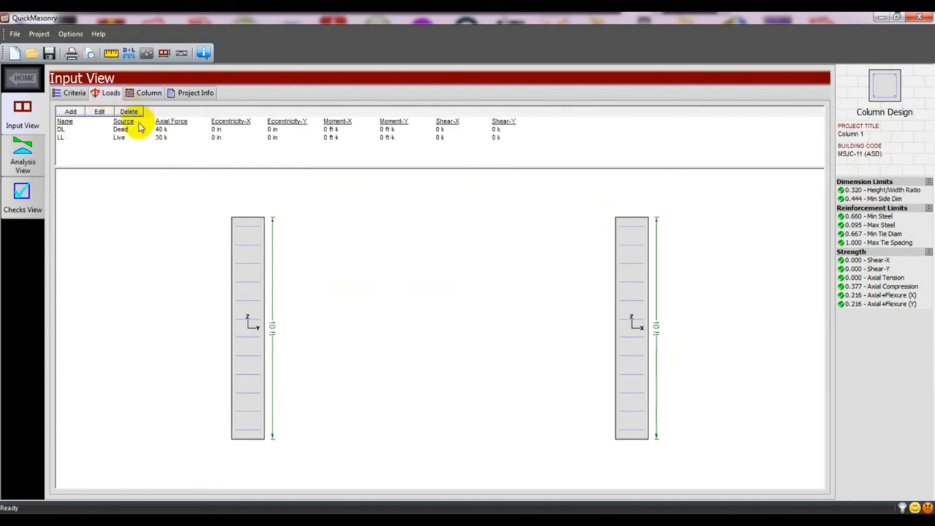
click(162, 129)
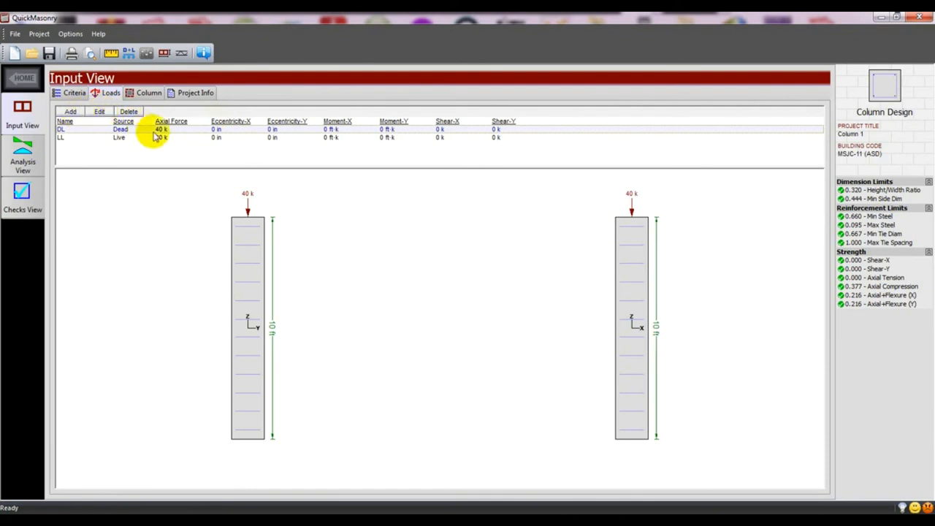
click(100, 112)
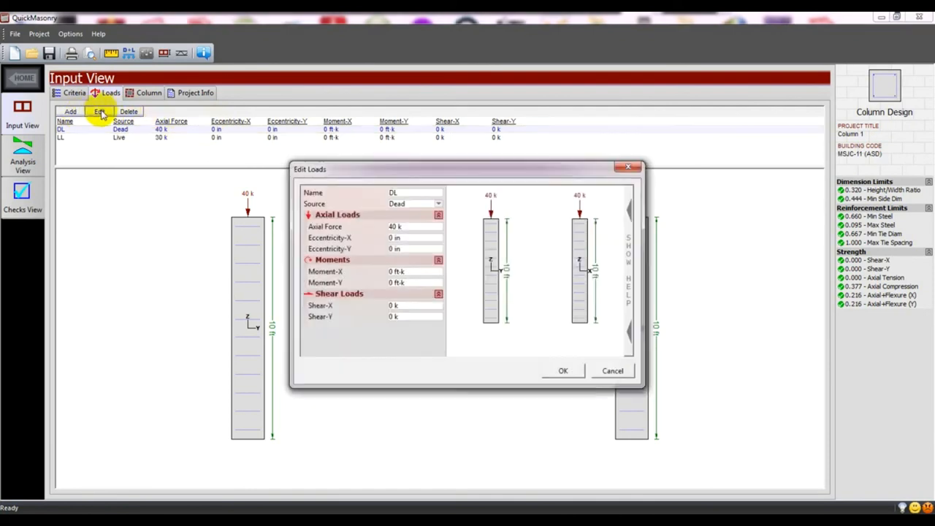
click(394, 239)
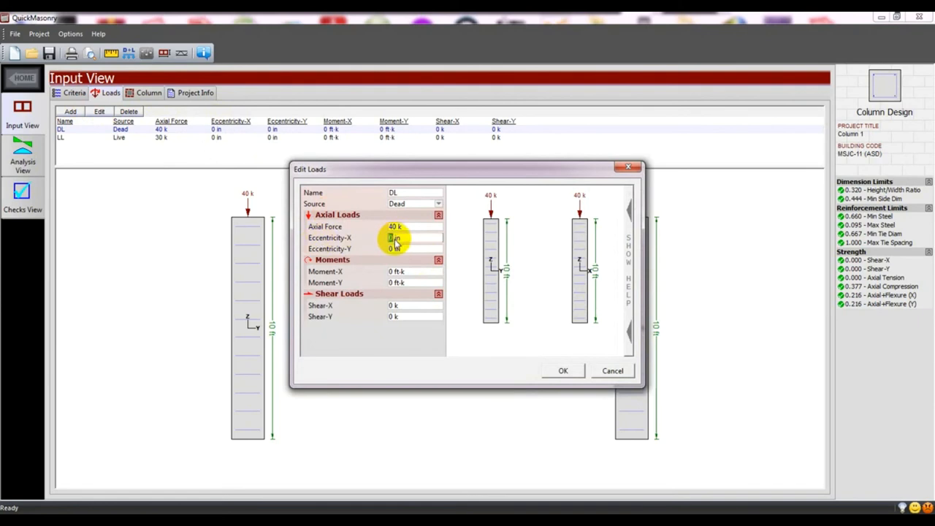
click(392, 250)
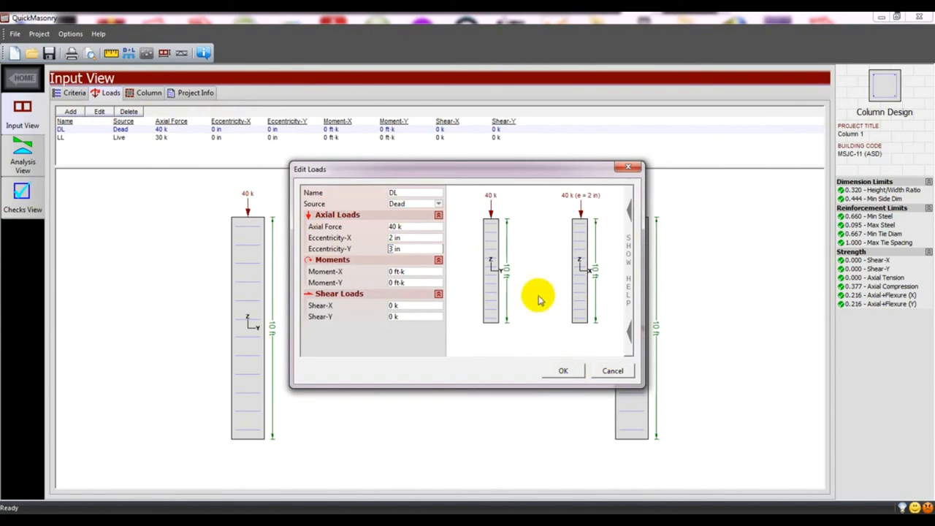
click(406, 238)
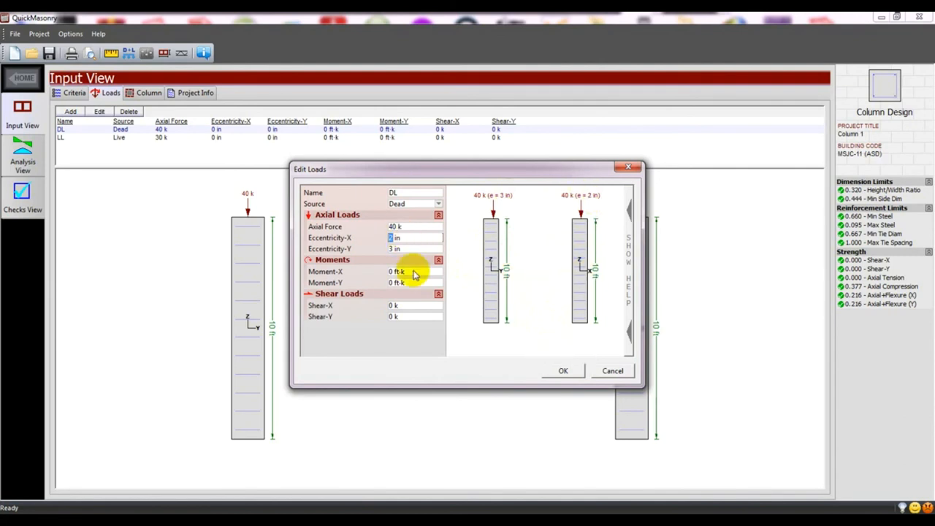
click(563, 371)
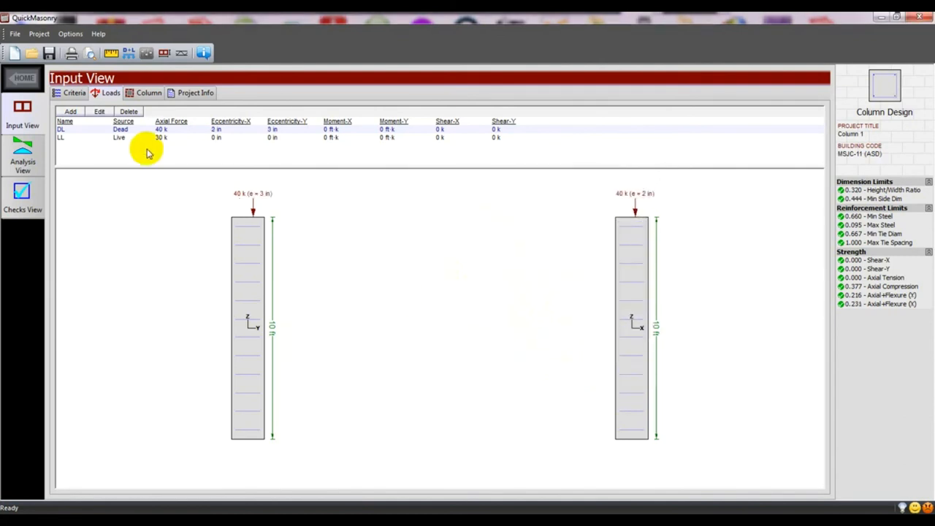
Give the LL load an Eccentricity-X of 2 in and an Eccentricity-Y of 3 in
click(152, 139)
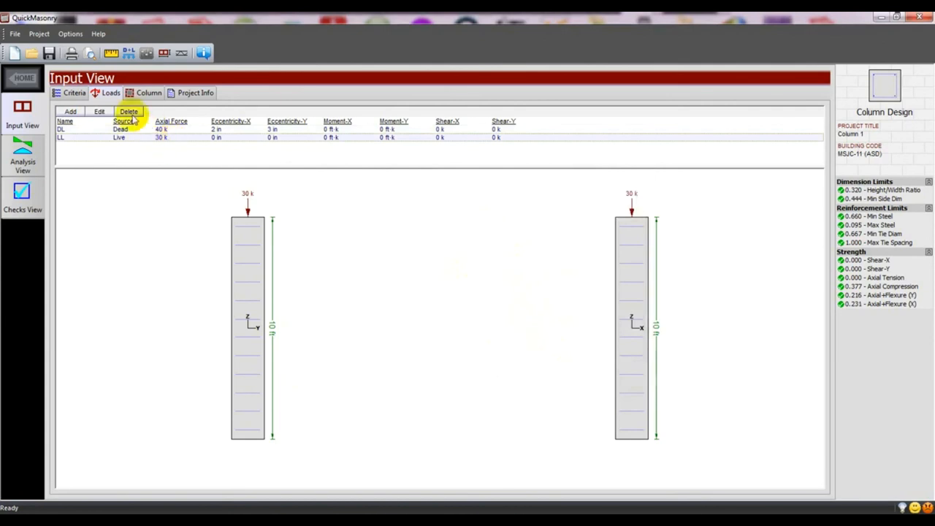
click(100, 114)
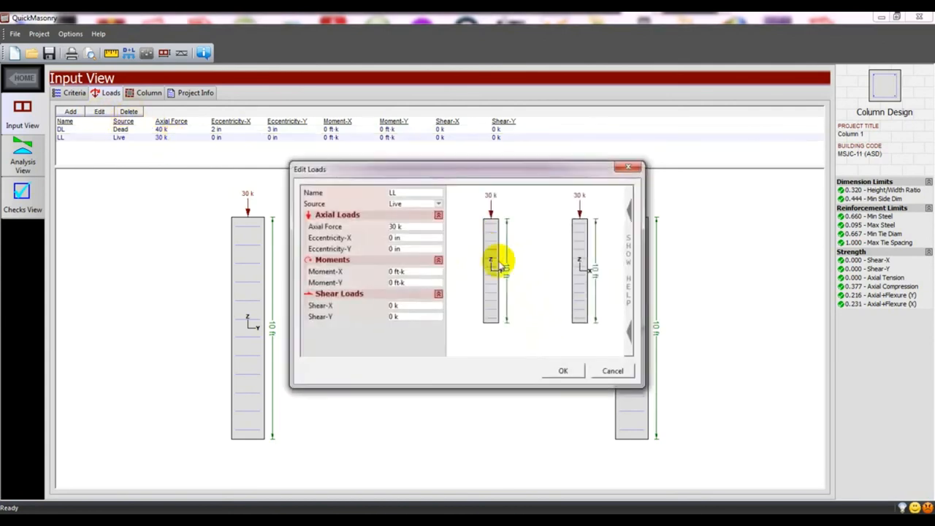
text(2)
double_click(393, 250)
text(3)
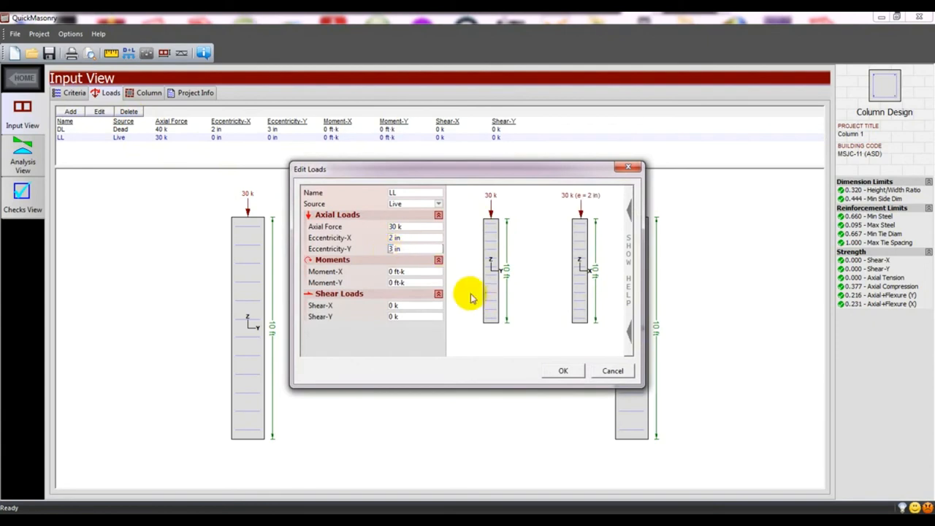
click(564, 371)
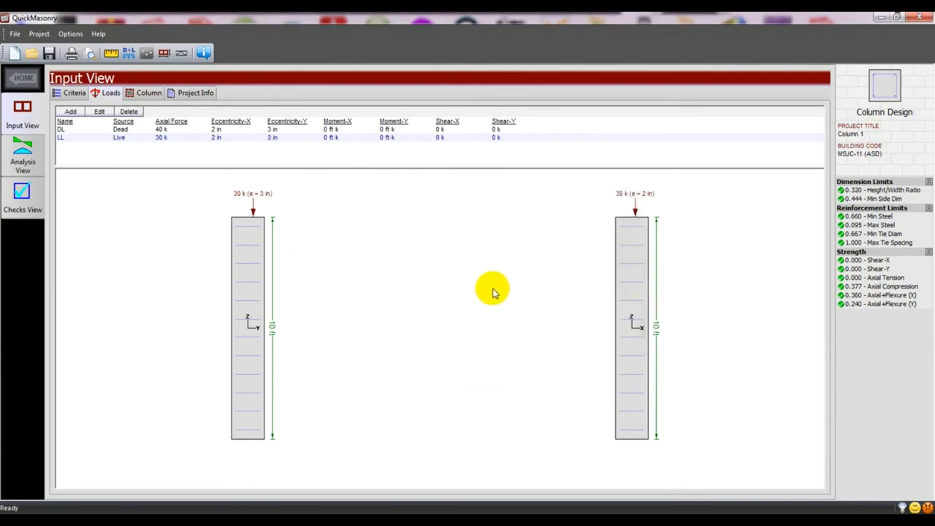
Set both the Width X and the Width Y of the column section to 15 in
click(146, 93)
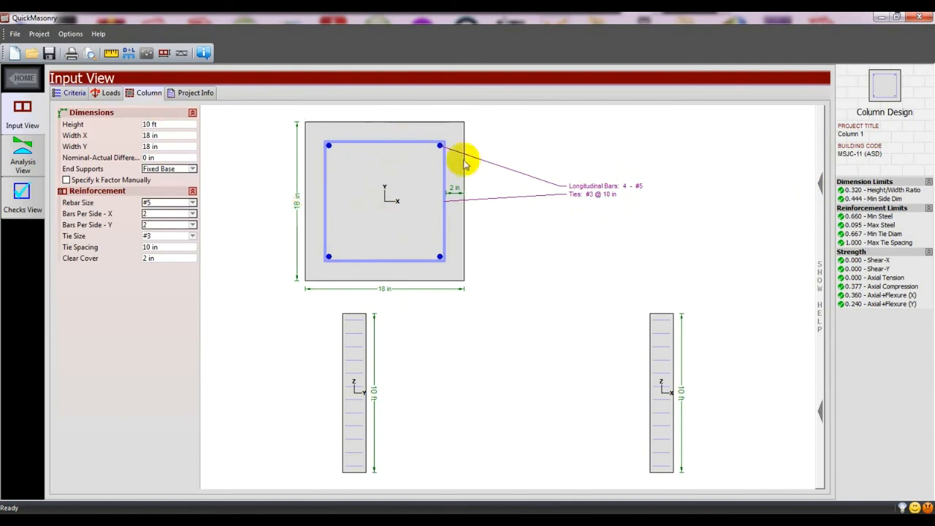
click(150, 146)
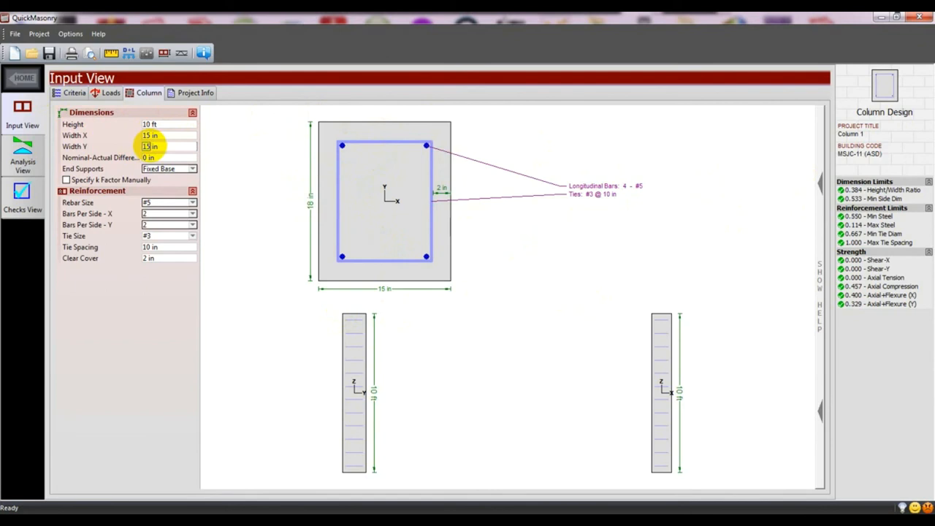
click(159, 136)
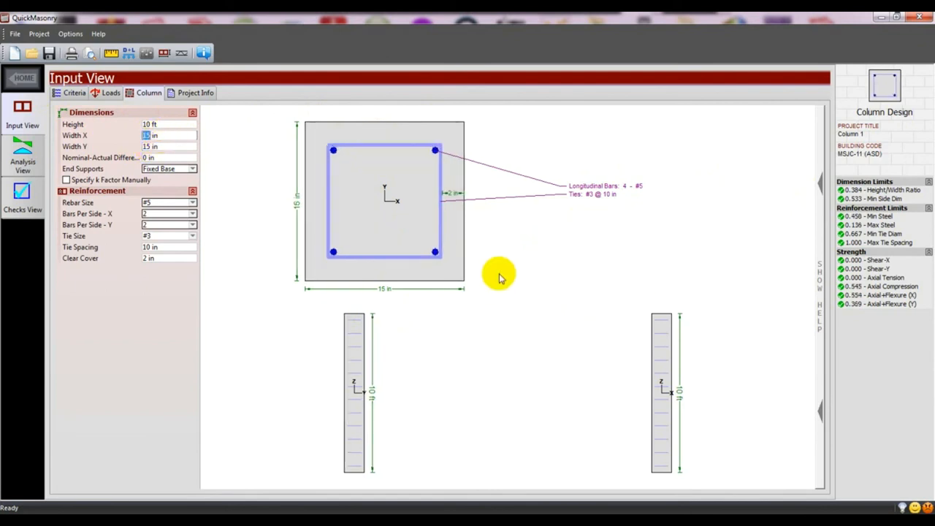
click(503, 276)
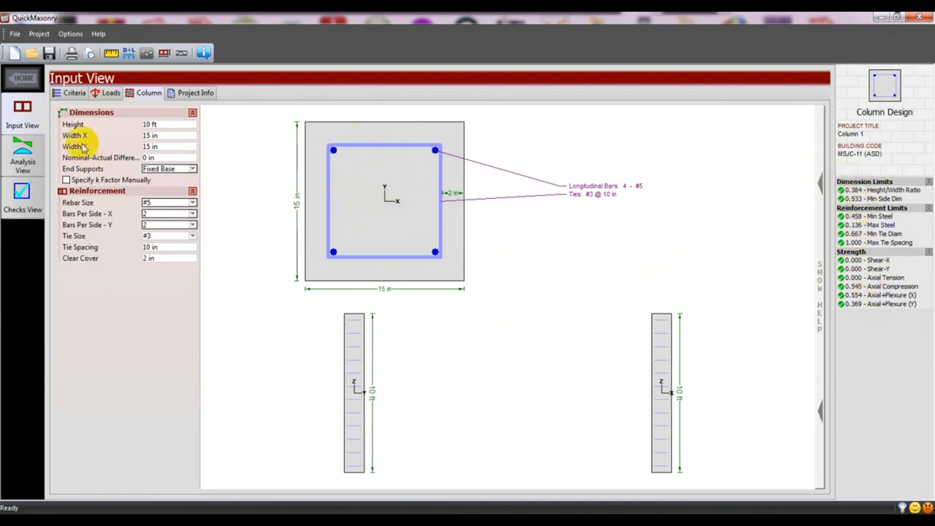
Set the axial force of the DL dead load to 100 k
click(93, 93)
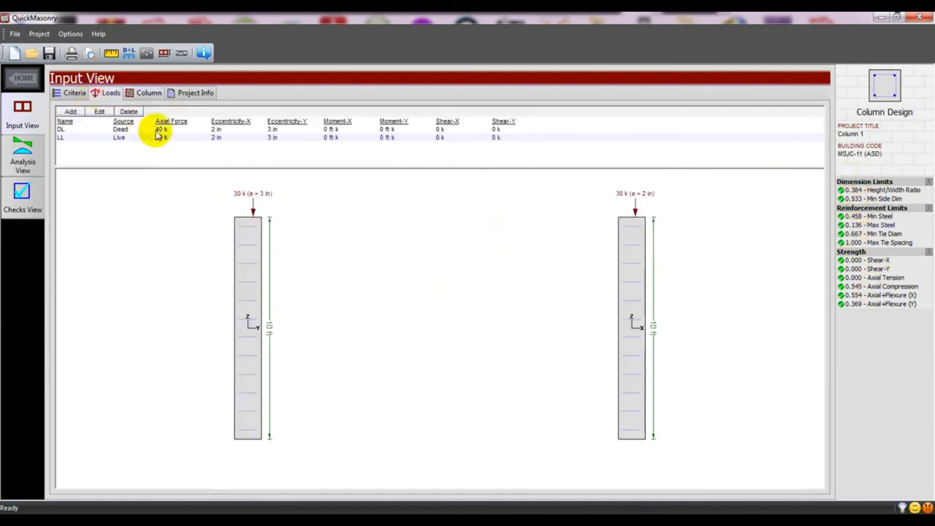
click(98, 113)
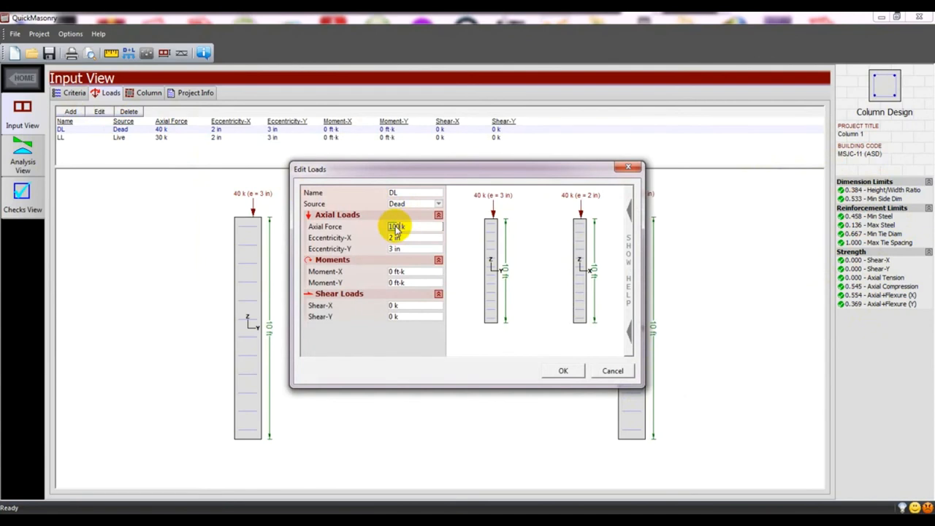
click(550, 372)
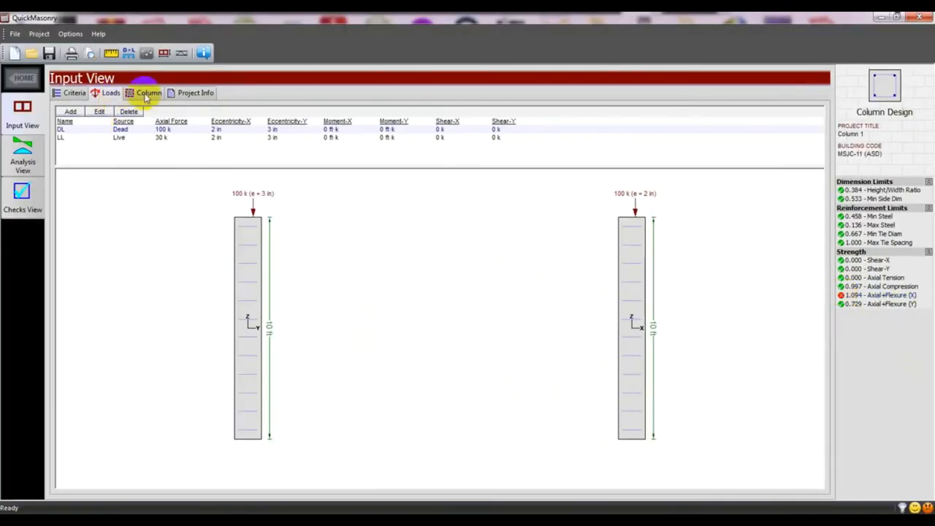
Set the column's longitudinal reinforcement to 3 bars per side in both X and Y
click(147, 95)
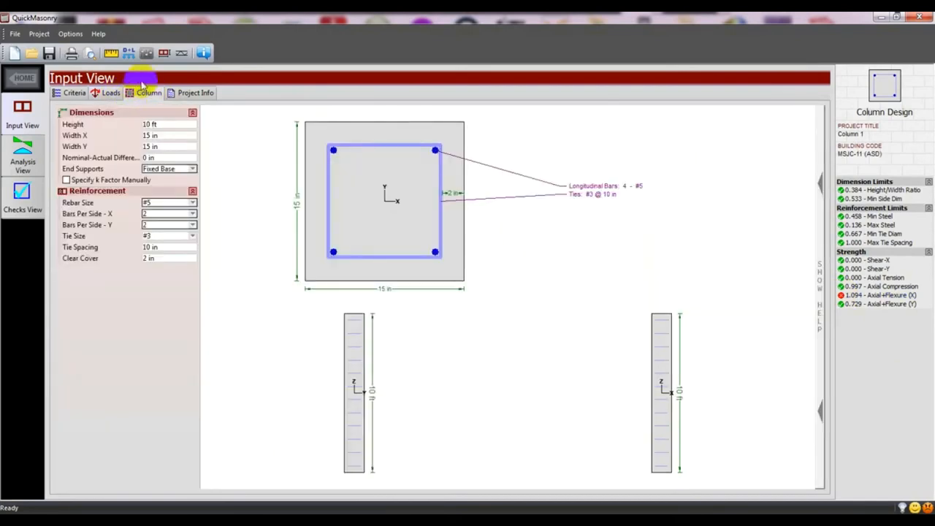
click(190, 214)
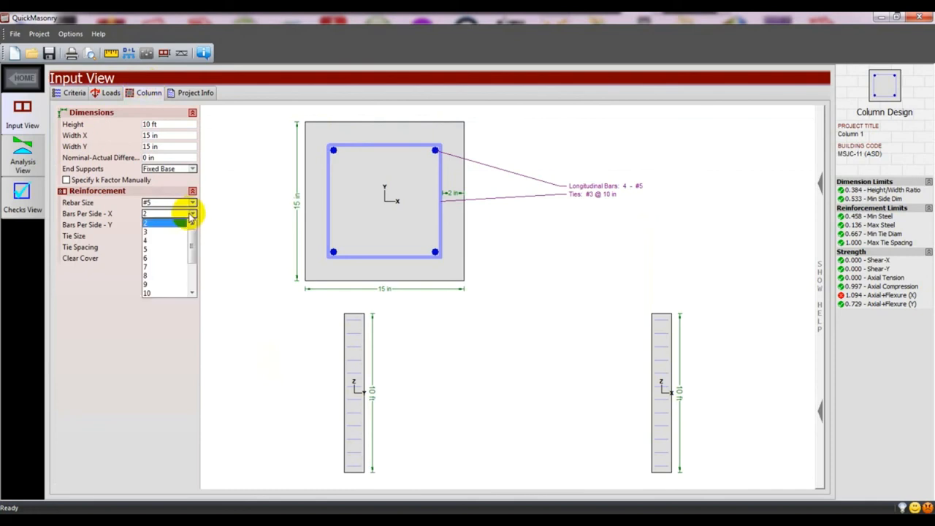
click(483, 189)
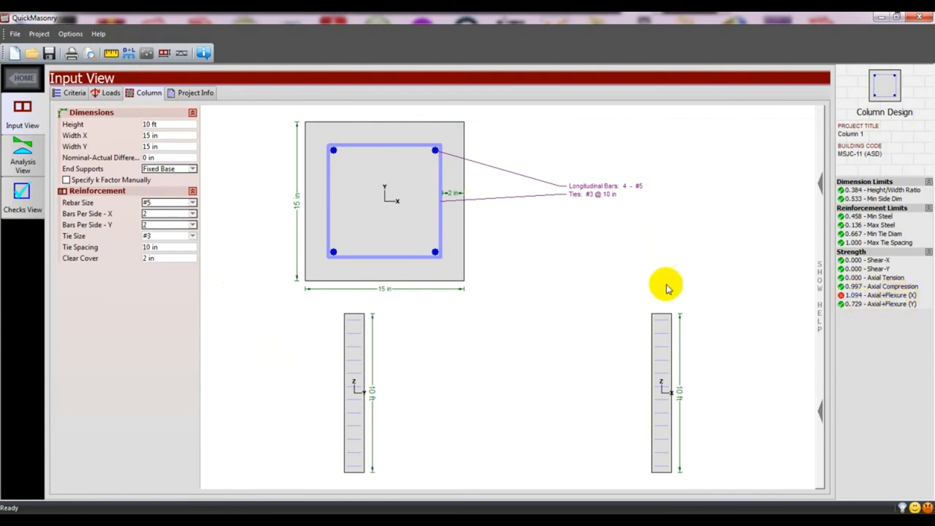
click(187, 215)
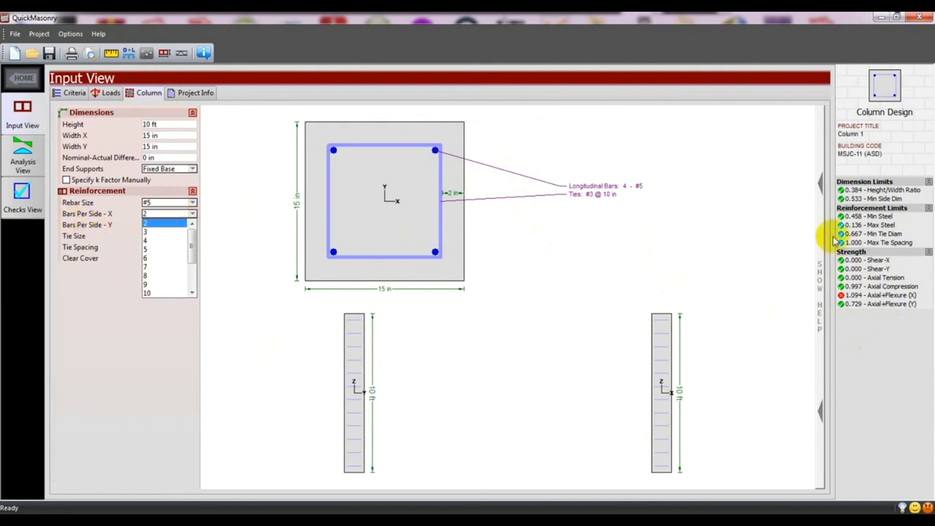
click(672, 243)
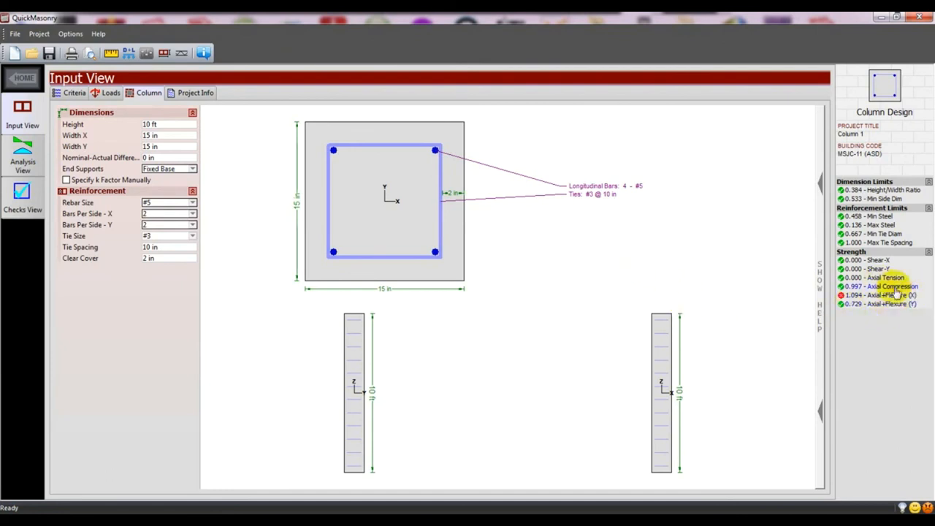
click(176, 215)
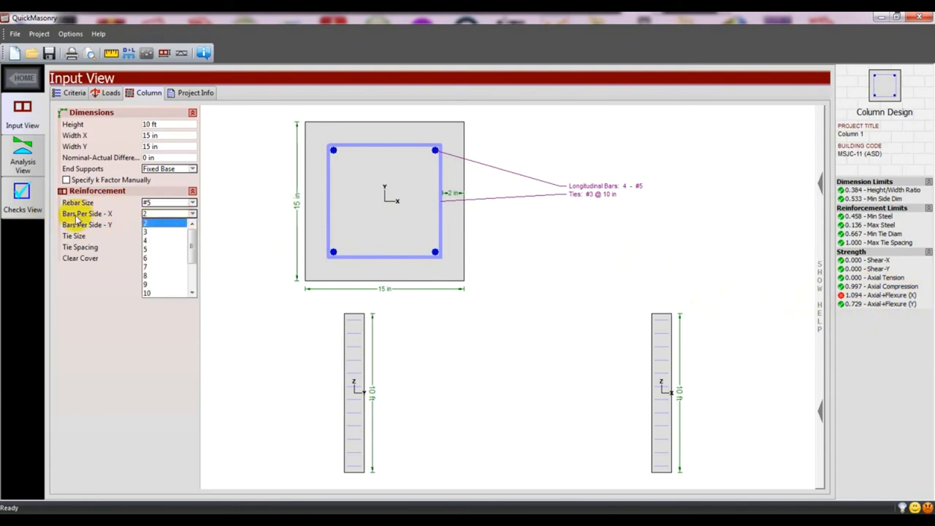
click(160, 233)
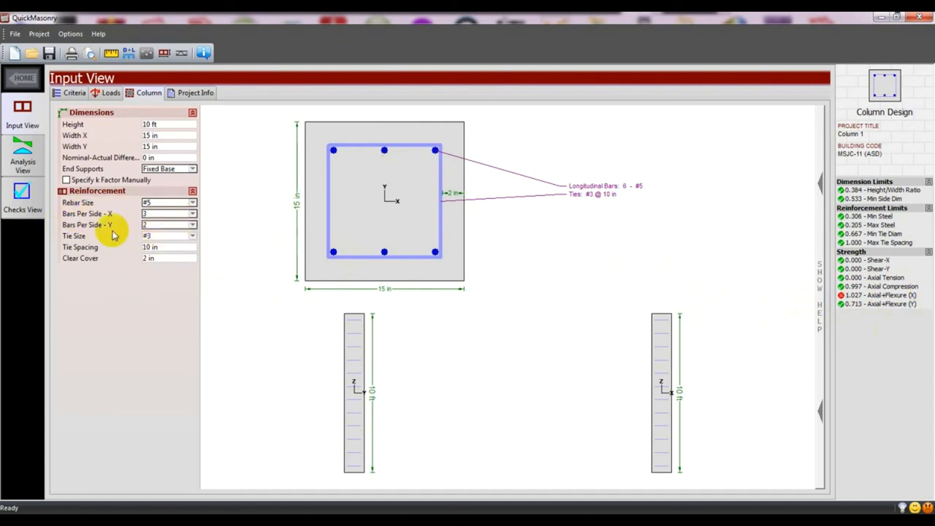
click(175, 227)
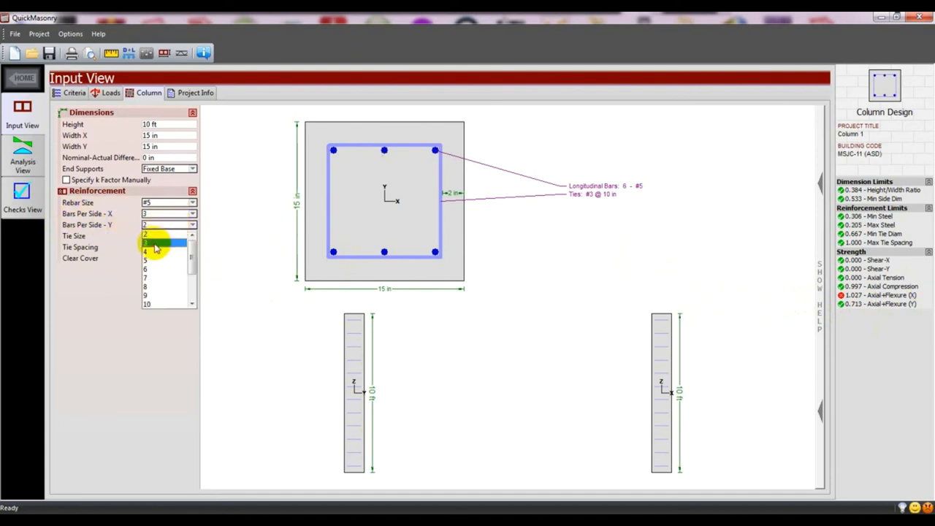
click(156, 242)
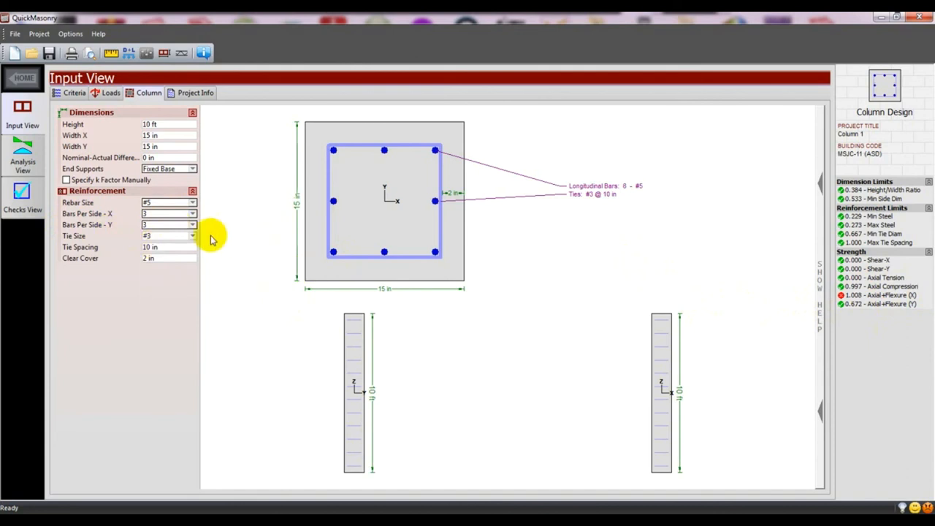
Set Bars Per Side - X to 4 and try both 2 and 3 for Bars Per Side - Y
click(164, 213)
click(159, 240)
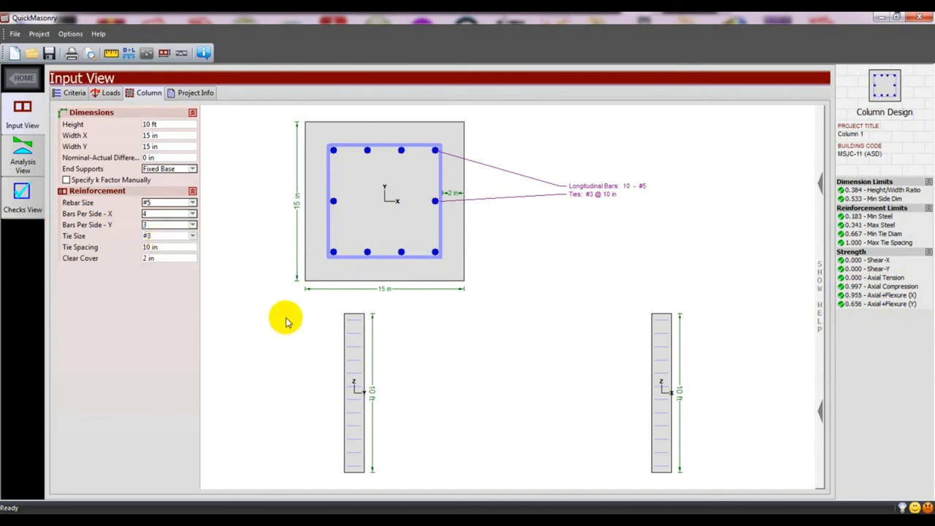
click(174, 225)
click(152, 233)
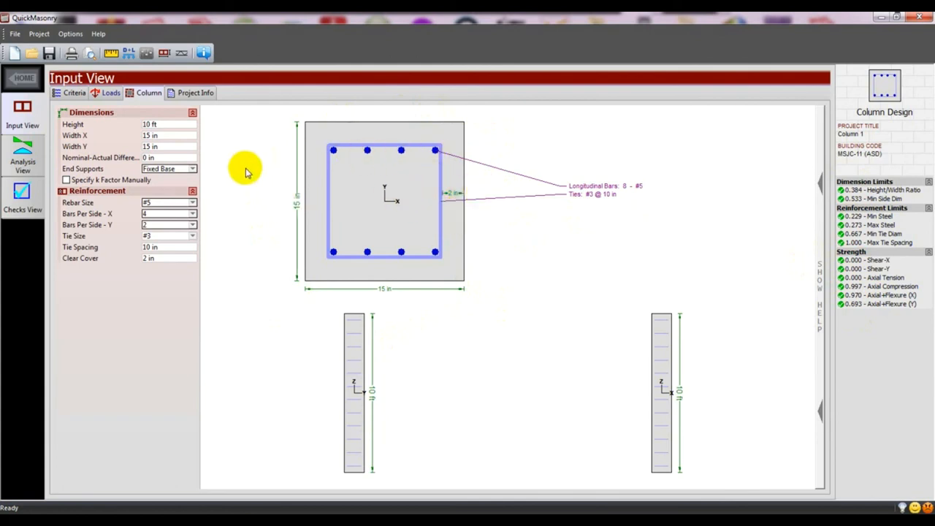
click(189, 225)
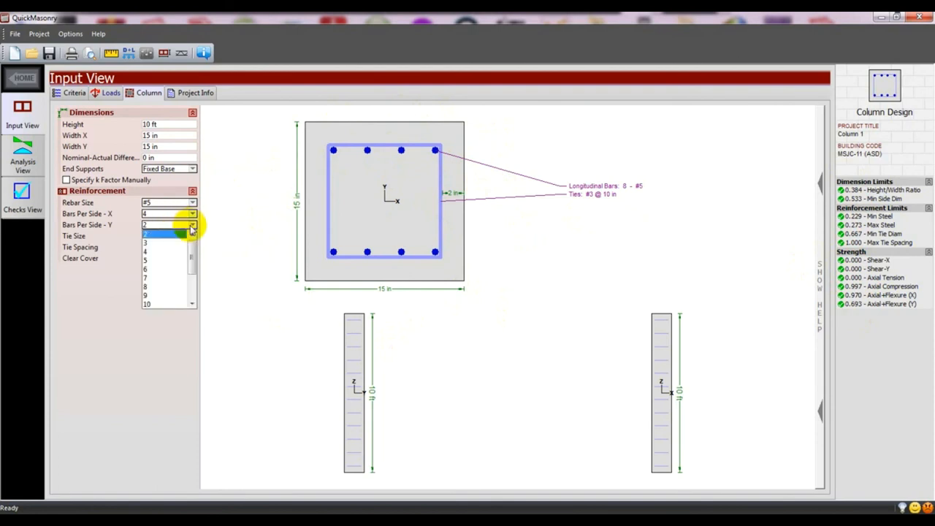
click(150, 241)
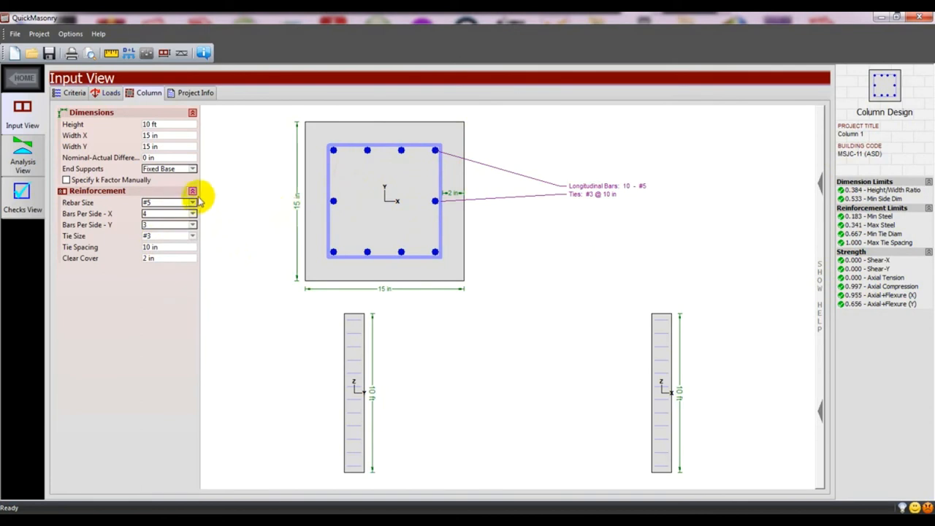
Keep the rebar size at #5 and reduce Bars Per Side - X to 3
click(186, 202)
click(165, 230)
click(164, 214)
click(164, 233)
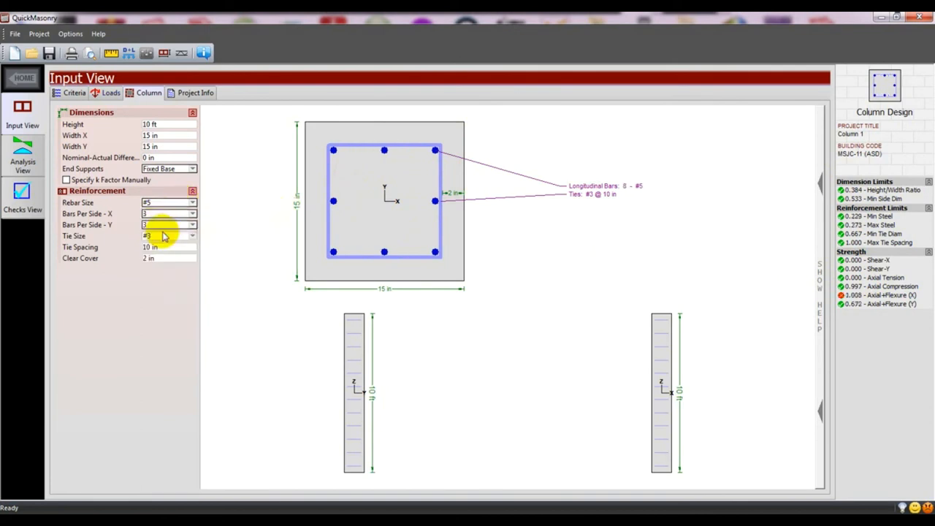
click(191, 202)
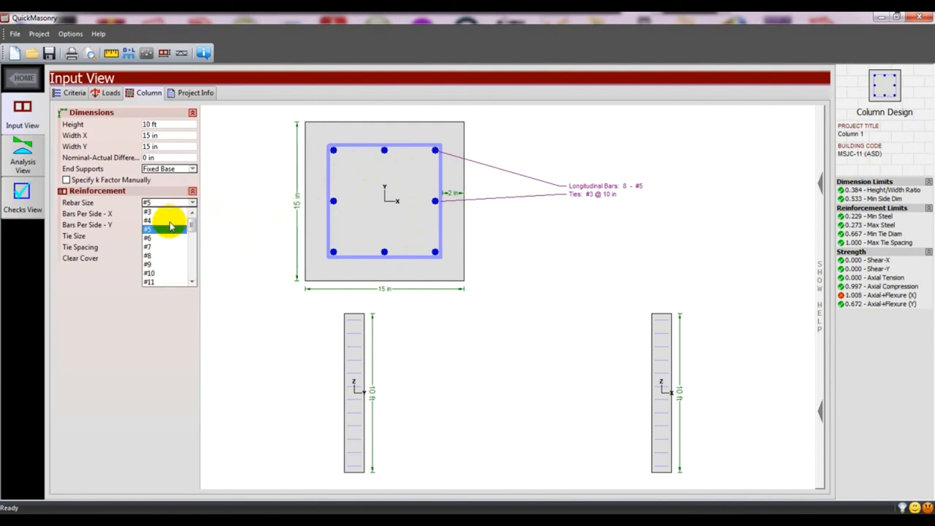
click(170, 231)
double_click(148, 247)
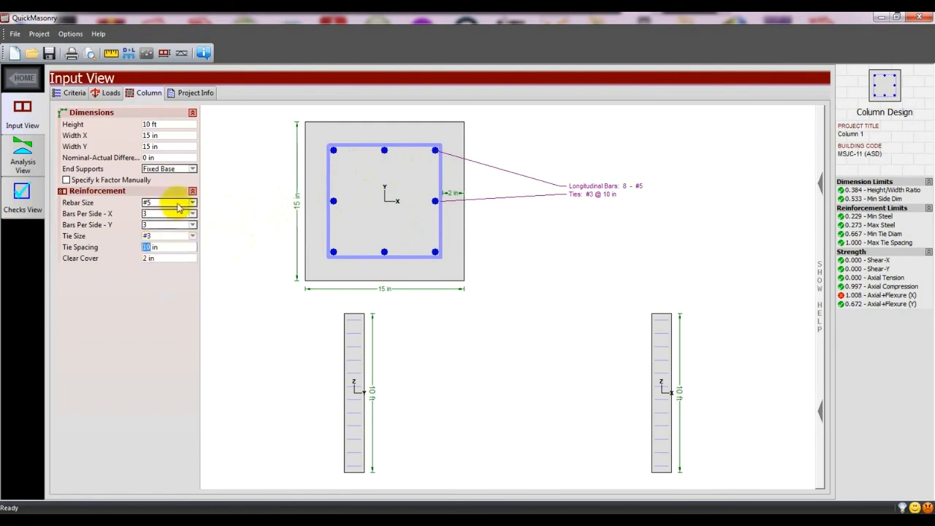
Return the longitudinal reinforcement to 2 bars per side in both X and Y
click(180, 214)
click(154, 230)
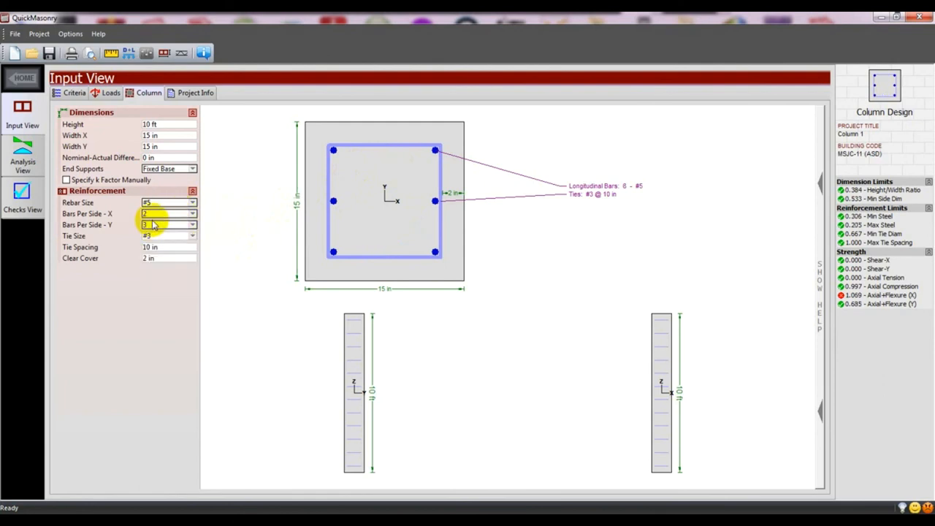
click(154, 225)
click(154, 236)
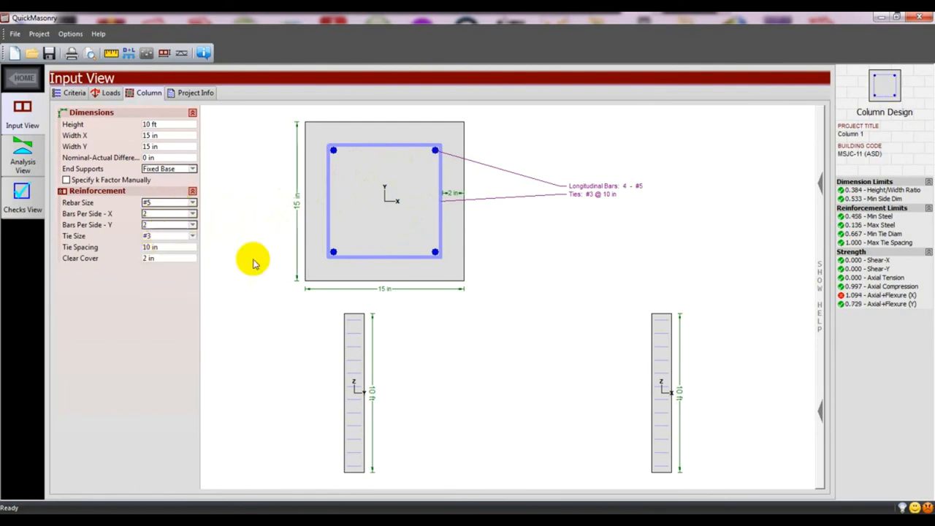
Set the tie spacing of the column to 8 in
click(158, 247)
double_click(147, 248)
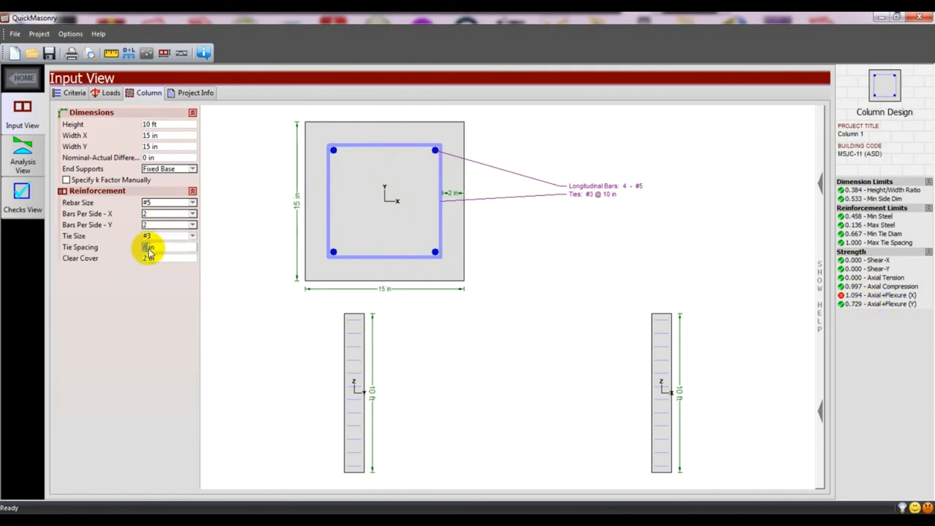
text(8)
key(Return)
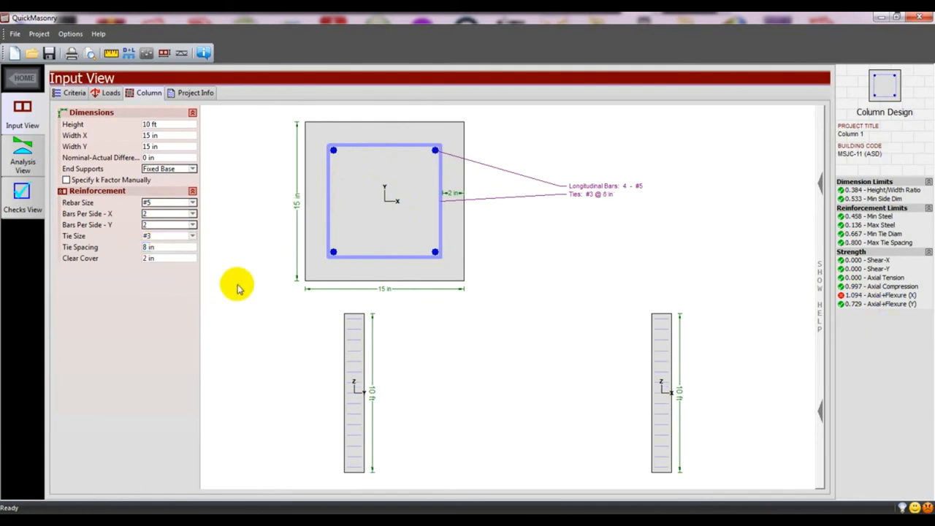
Try a tie spacing of 6 in and change it back to 8 in
double_click(147, 248)
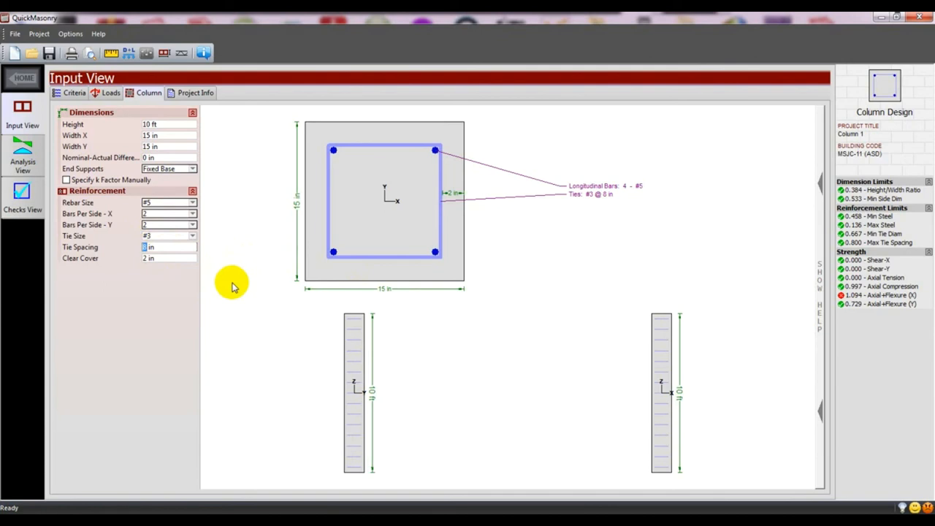
text(6)
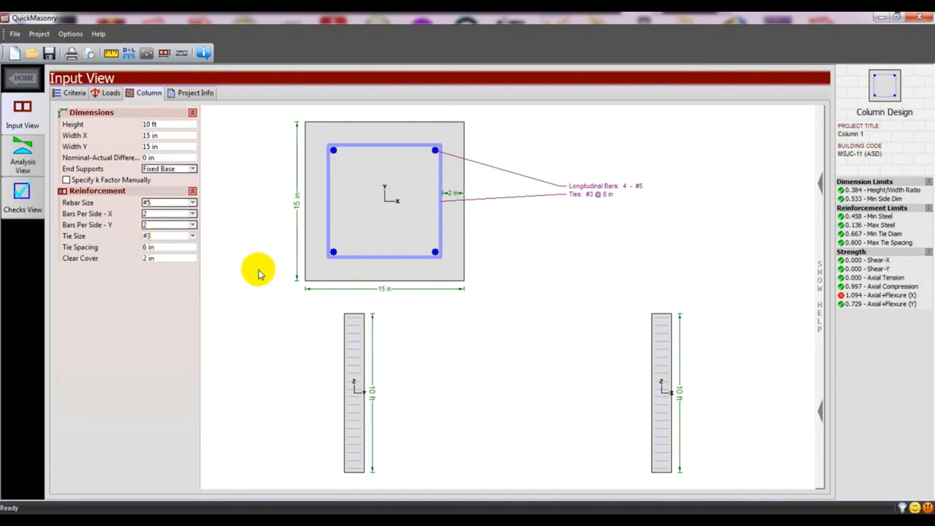
double_click(147, 248)
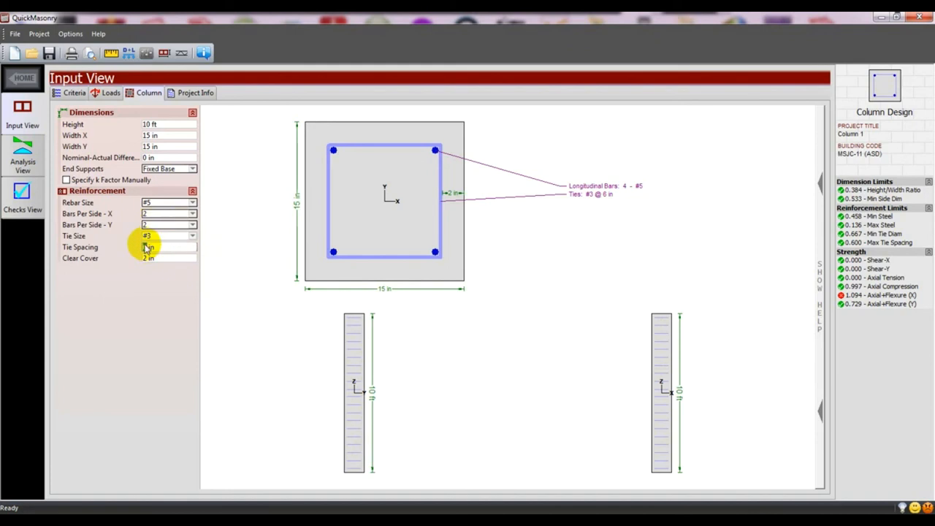
text(8)
key(Return)
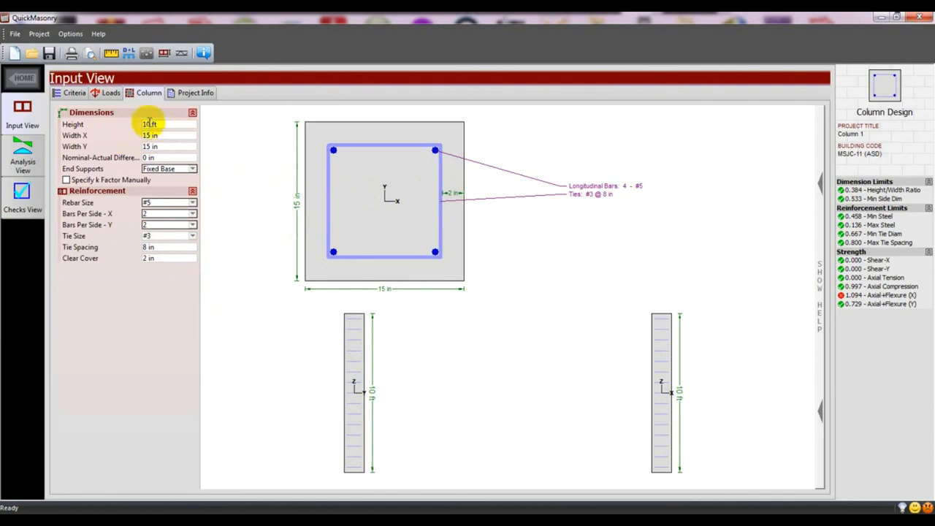
Increase the Width X of the column section to 18 in
double_click(150, 135)
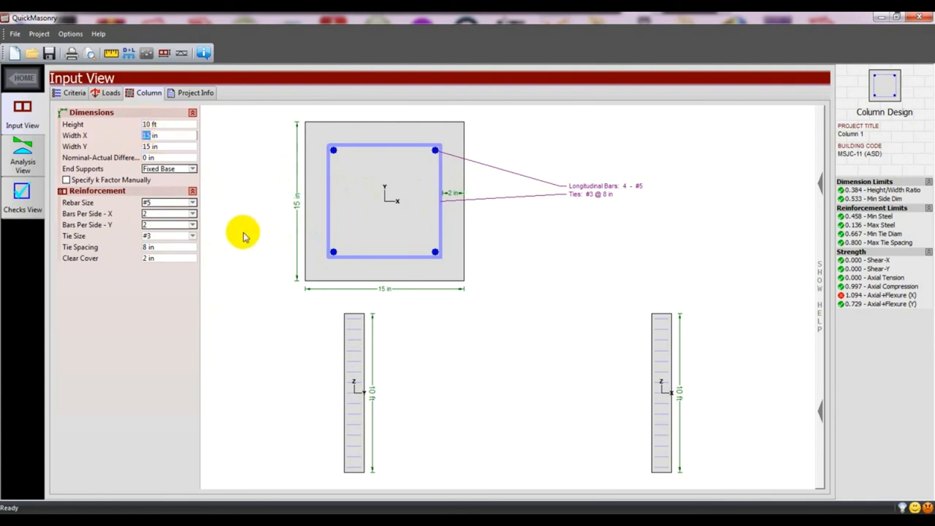
text(18)
key(Return)
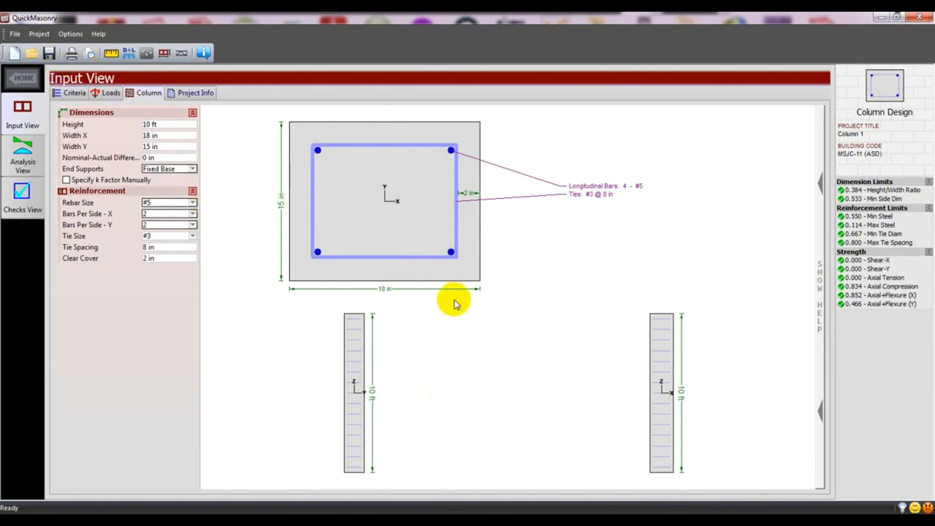
Print all pages of the column report with the Adobe PDF printer, saving it to the Desktop as QuickMasonry
click(71, 53)
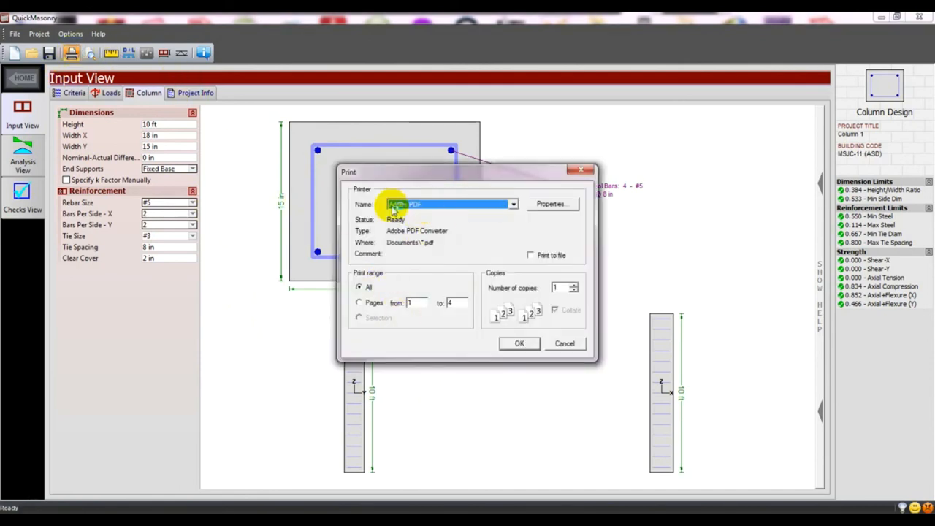
click(518, 345)
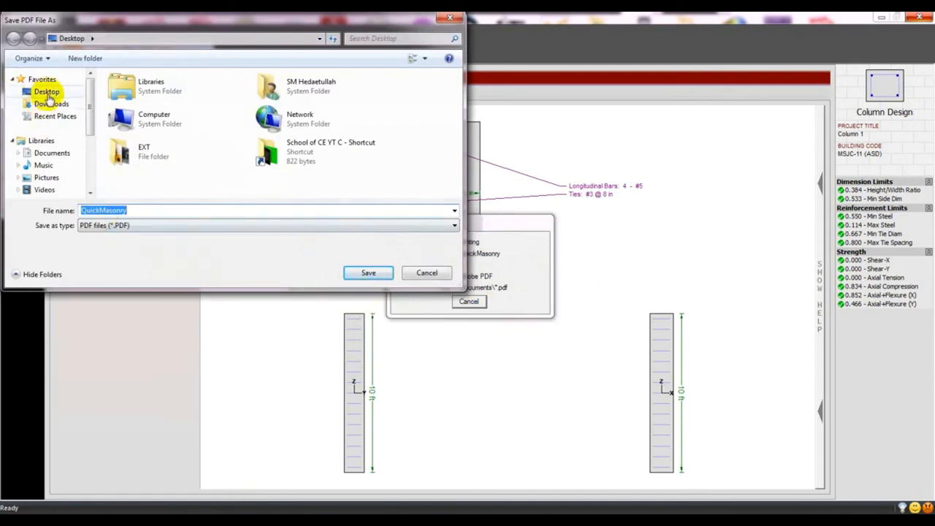
click(370, 272)
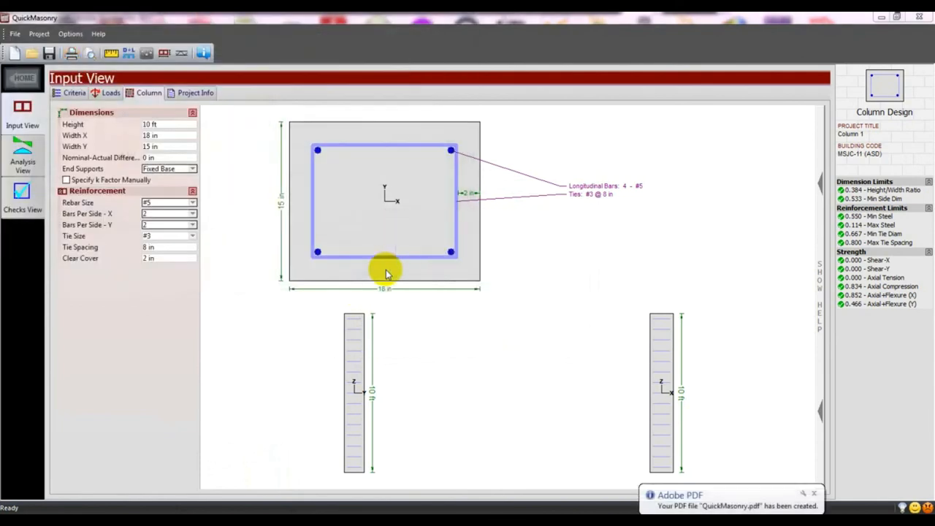
Switch to QuickMasonry.pdf in Adobe Acrobat and review the first page's design detail, check summary, criteria, interaction diagrams and loads summary
click(884, 19)
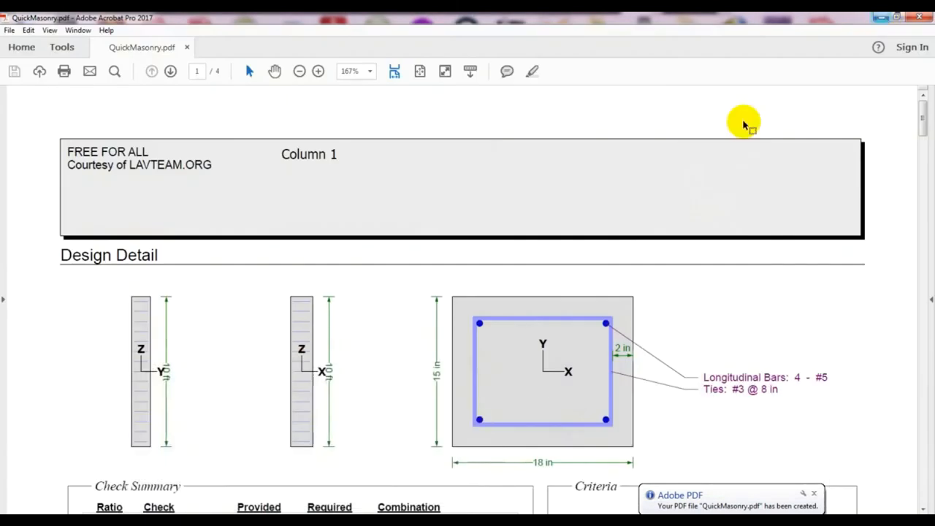
scroll(538, 340, down, 5)
scroll(252, 249, up, 3)
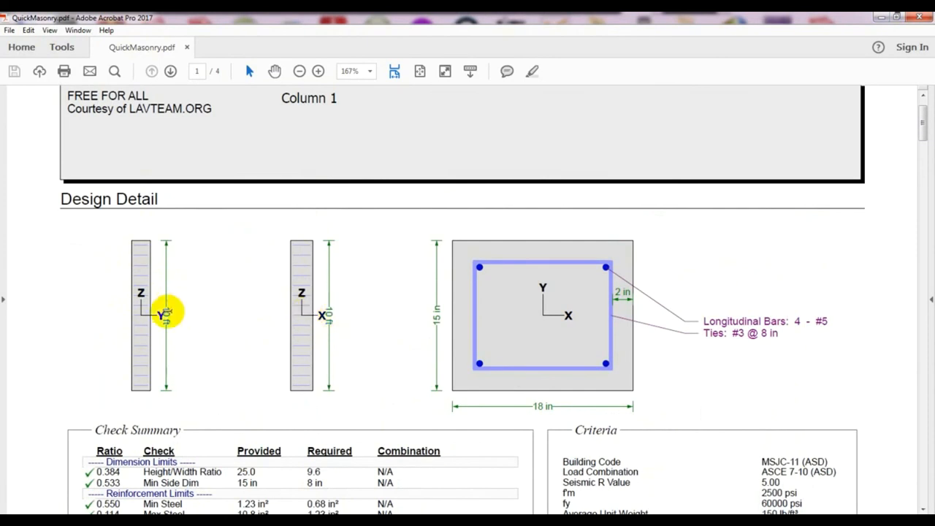
scroll(458, 325, down, 2)
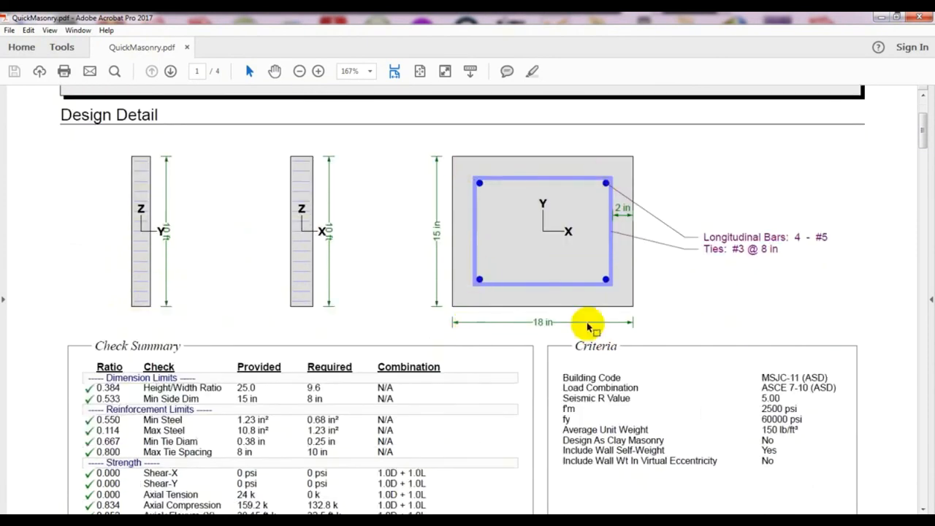
scroll(499, 305, down, 7)
scroll(499, 305, down, 5)
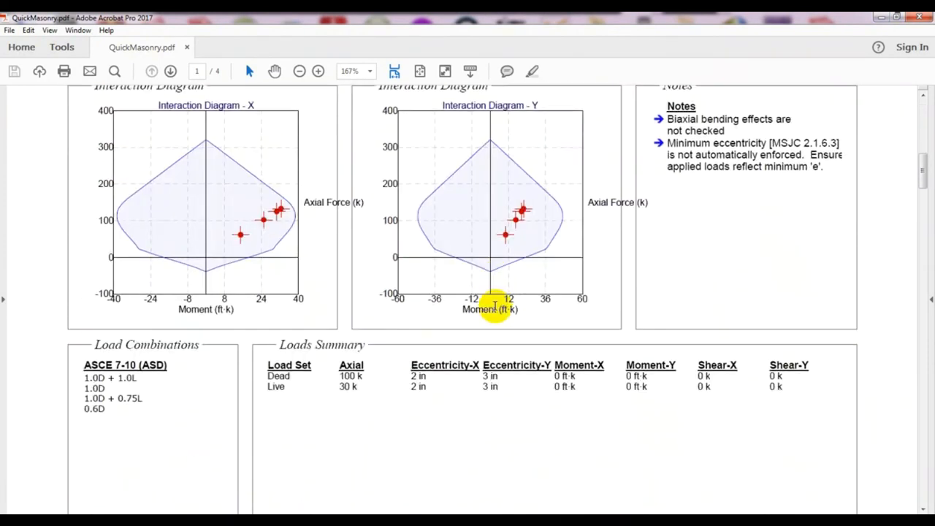
scroll(526, 223, up, 2)
scroll(756, 282, down, 18)
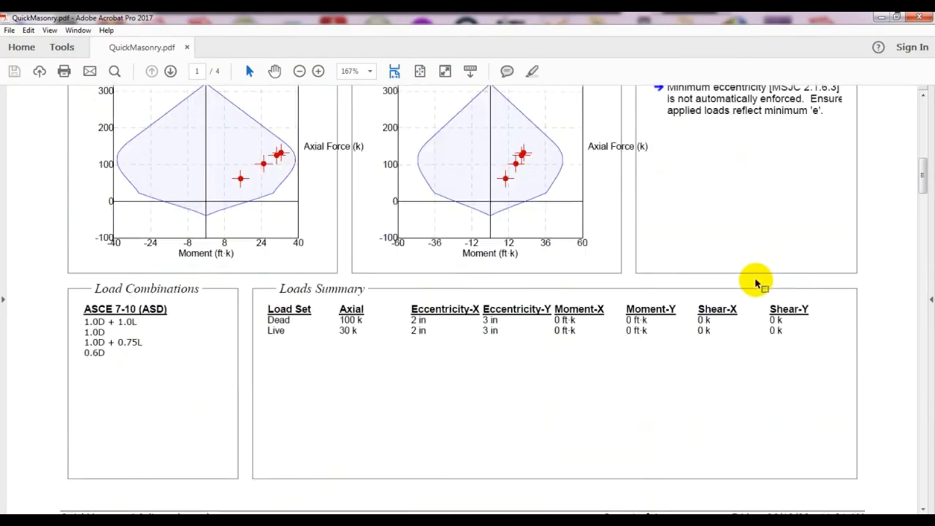
Review the remaining report pages, examining the design forces, axial/flexure checks and shear checks for the 1.0D + 1.0L load combination
scroll(544, 320, down, 15)
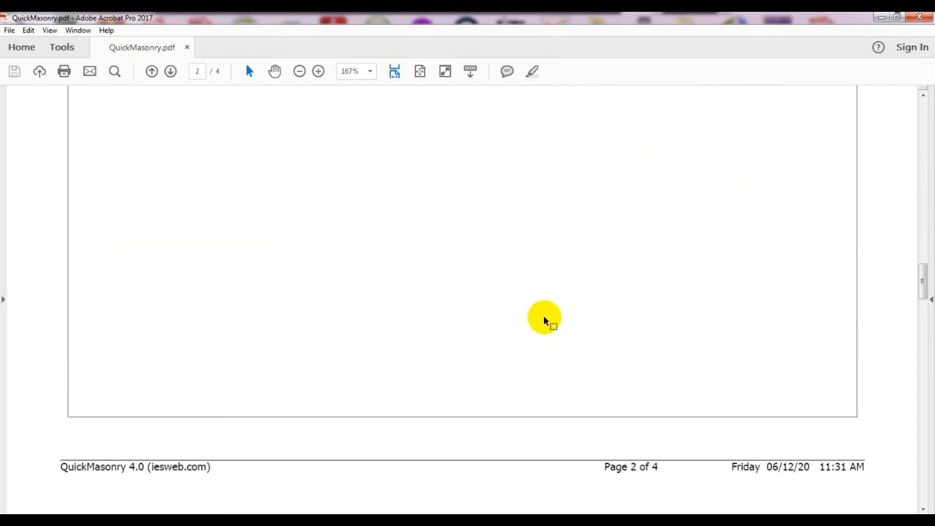
scroll(543, 315, down, 12)
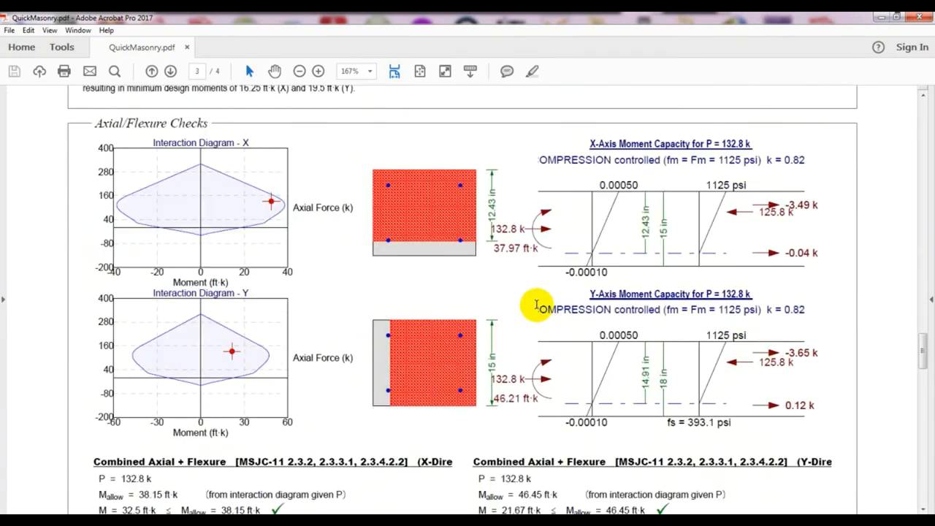
scroll(535, 307, down, 15)
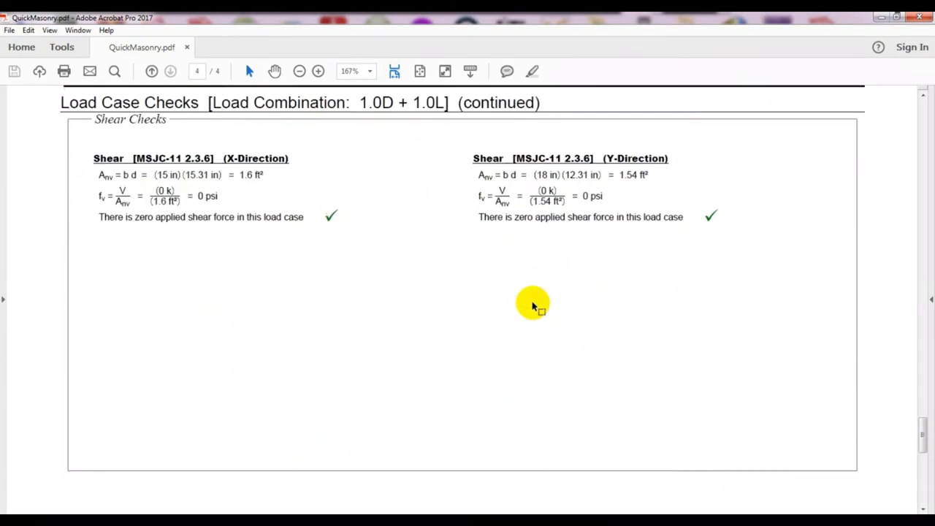
scroll(532, 301, up, 12)
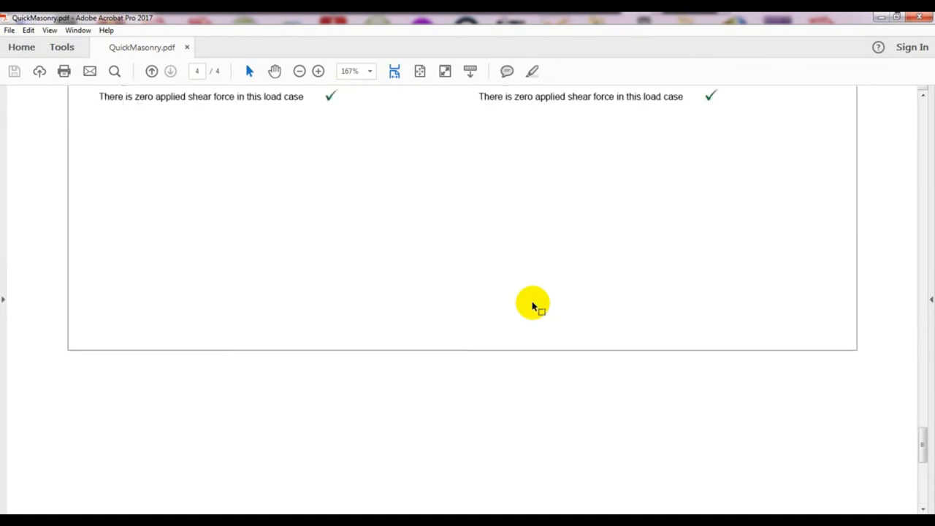
drag(924, 425, 912, 42)
scroll(456, 281, up, 10)
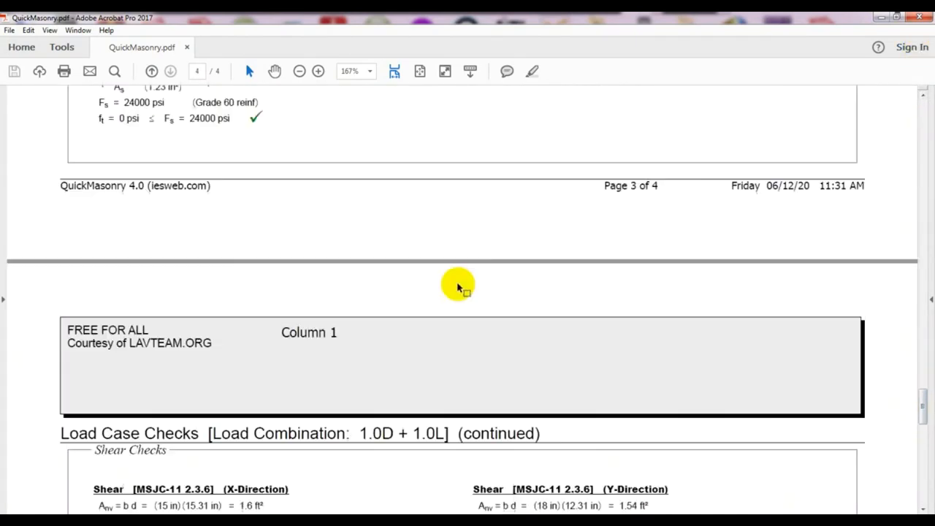
scroll(495, 246, up, 3)
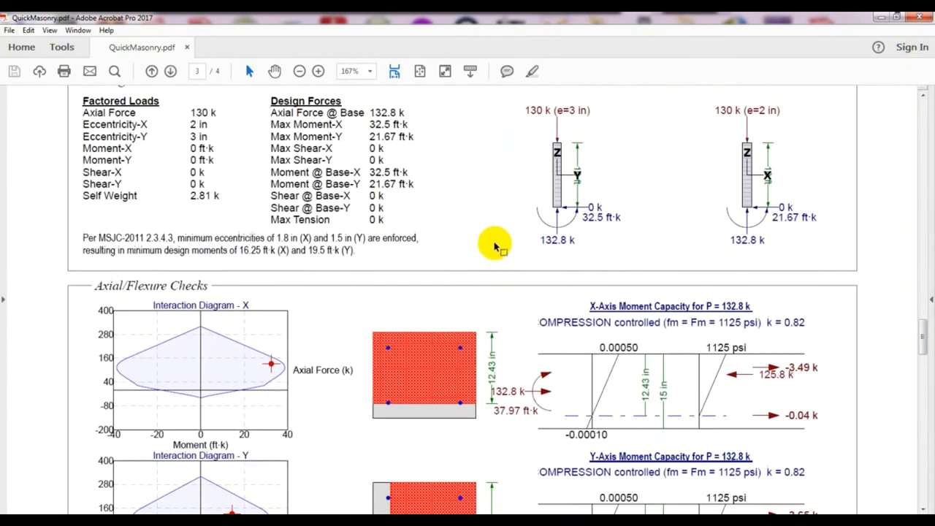